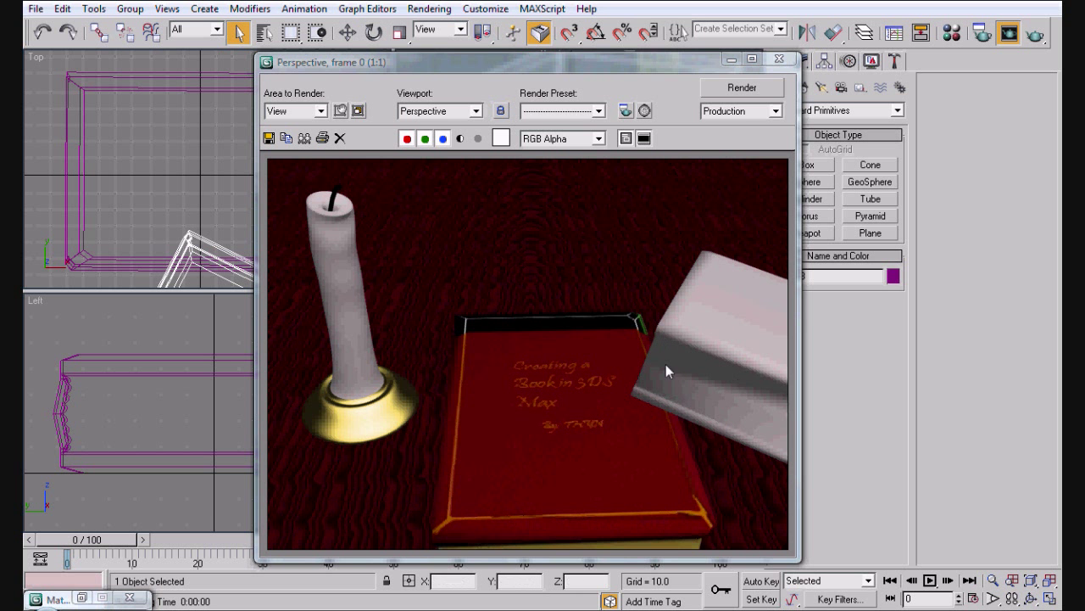
Step: Close the rendered frame and orbit the Perspective view around the candle, books and box
left_click(779, 58)
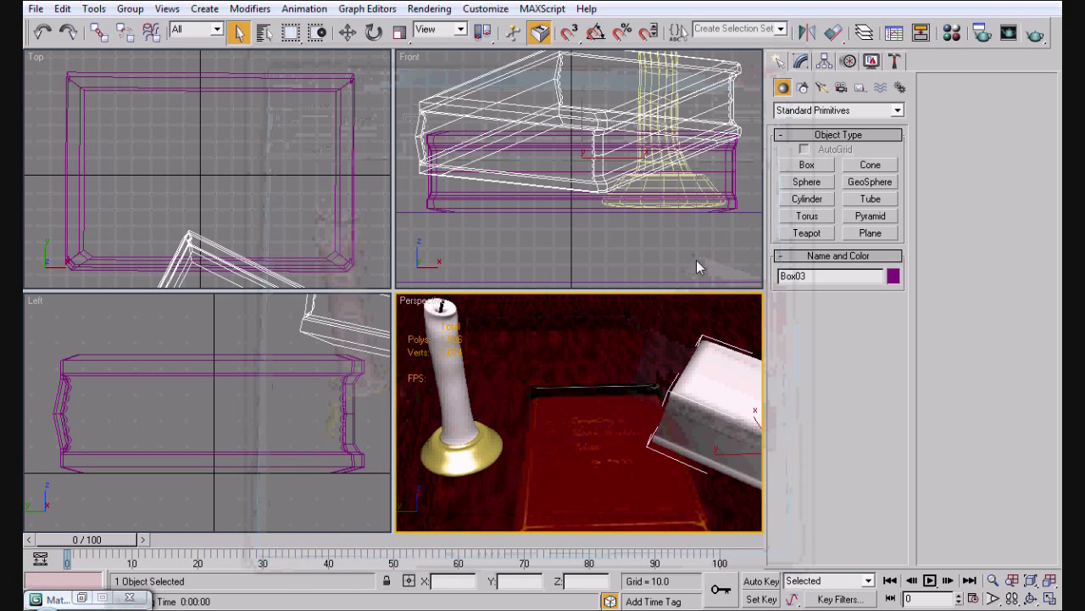
middle_click_drag(661, 451, 650, 363)
scroll(686, 365, "down", 10)
scroll(650, 365, "up", 8)
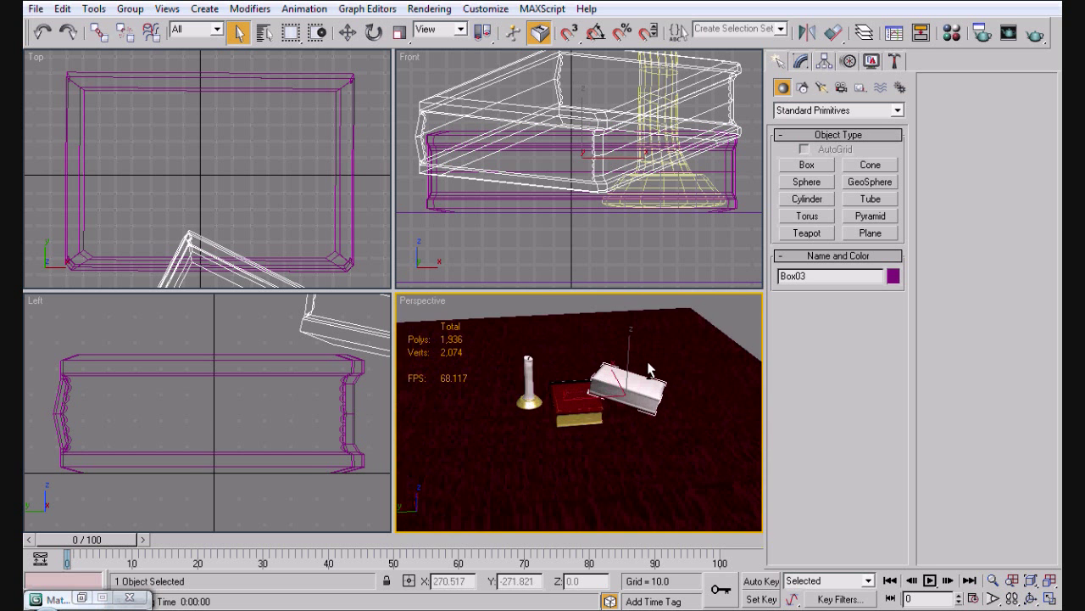
middle_click_drag(638, 424, 490, 458, "alt")
Step: Delete the red book, the candle and the floor box, then zoom extents
left_click(524, 368)
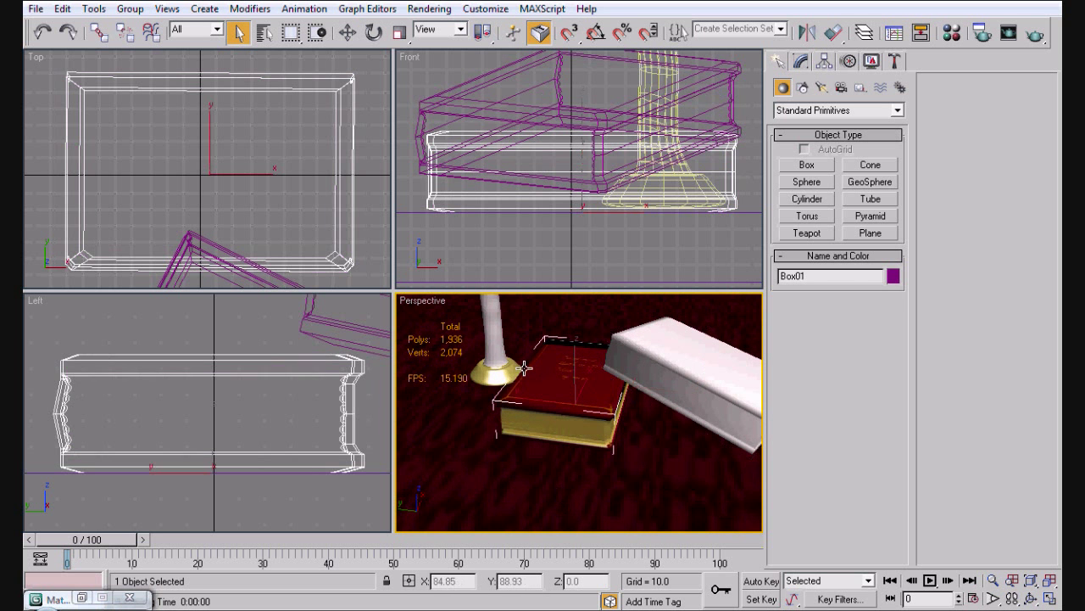
left_click(485, 334, "ctrl")
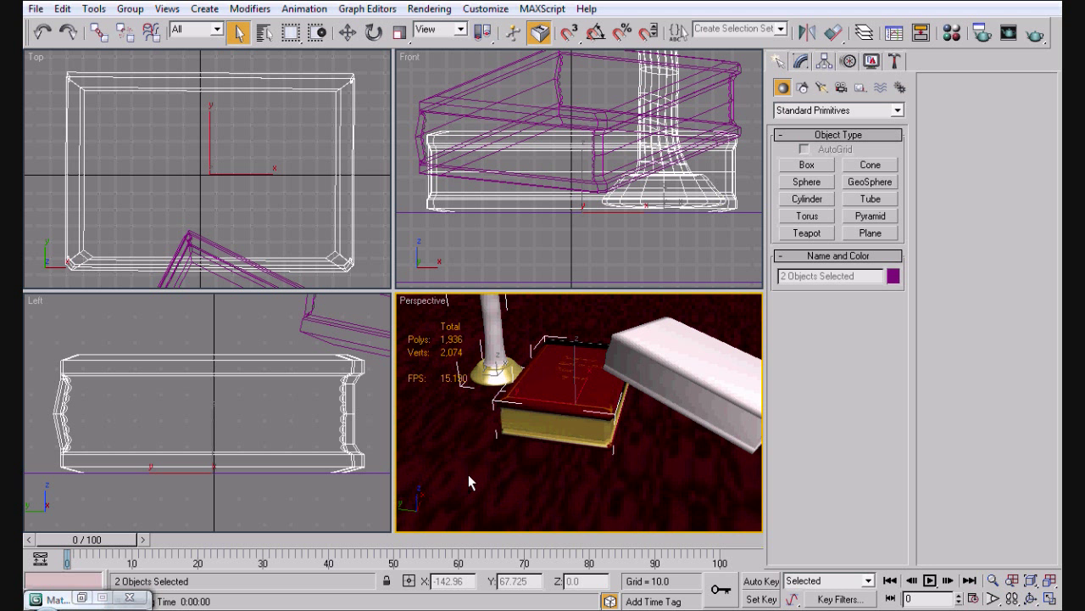
key("Delete")
left_click_drag(524, 436, 597, 519)
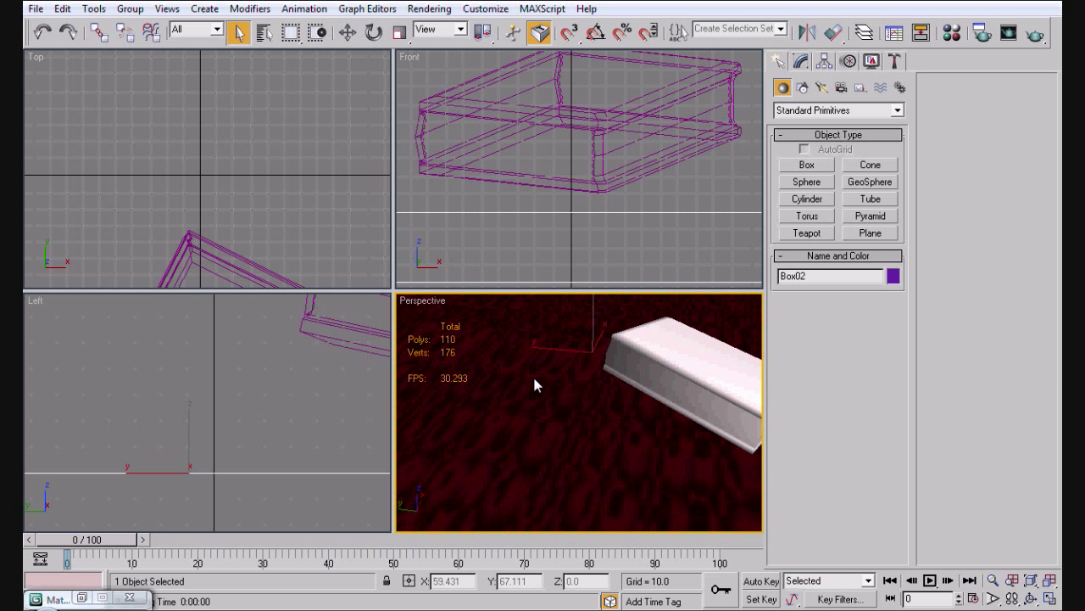
key("Delete")
key("ctrl+shift+z")
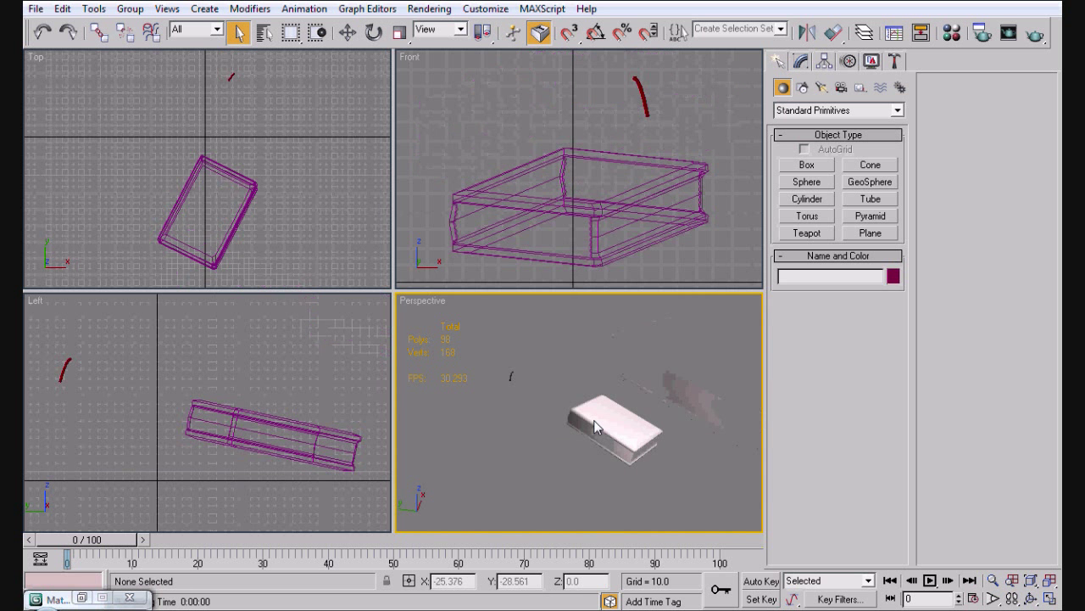
Step: Delete the stray red line and frame the remaining white book model
left_click(517, 388)
key("Delete")
key("ctrl+shift+z")
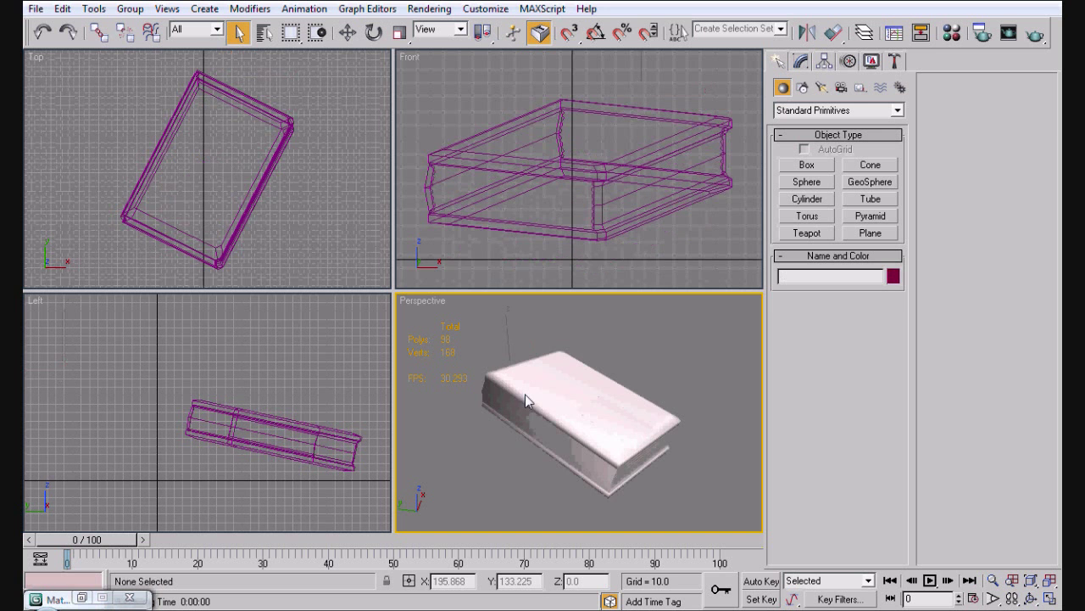
middle_click_drag(506, 486, 416, 499, "alt")
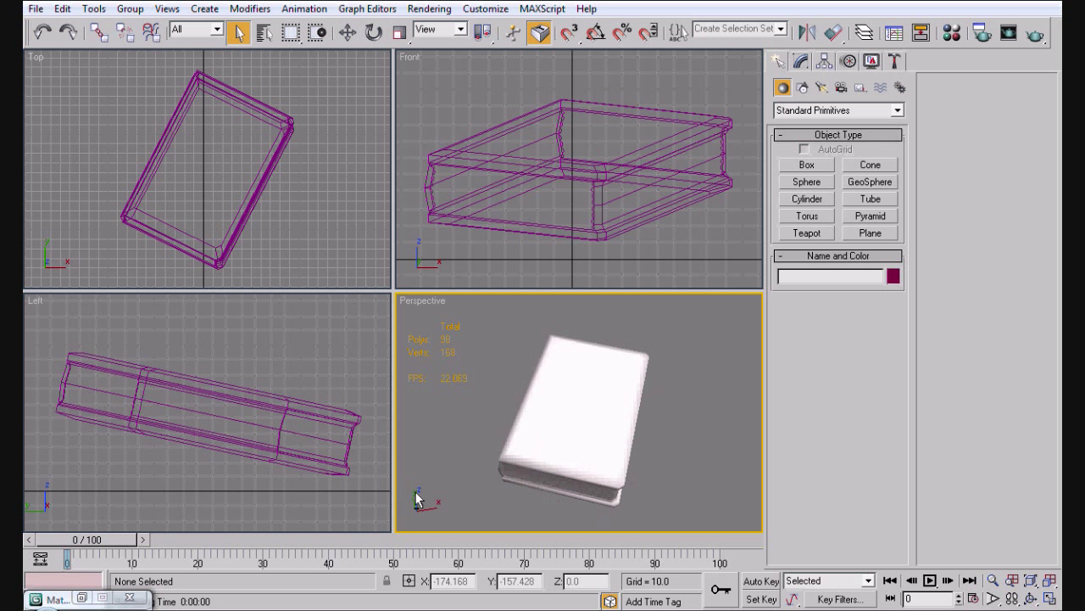
mouse_move(615, 393)
middle_mouse_down("alt")
mouse_move(504, 340)
mouse_move(565, 301)
mouse_move(605, 347)
mouse_move(581, 373)
mouse_move(611, 391)
middle_mouse_up("alt")
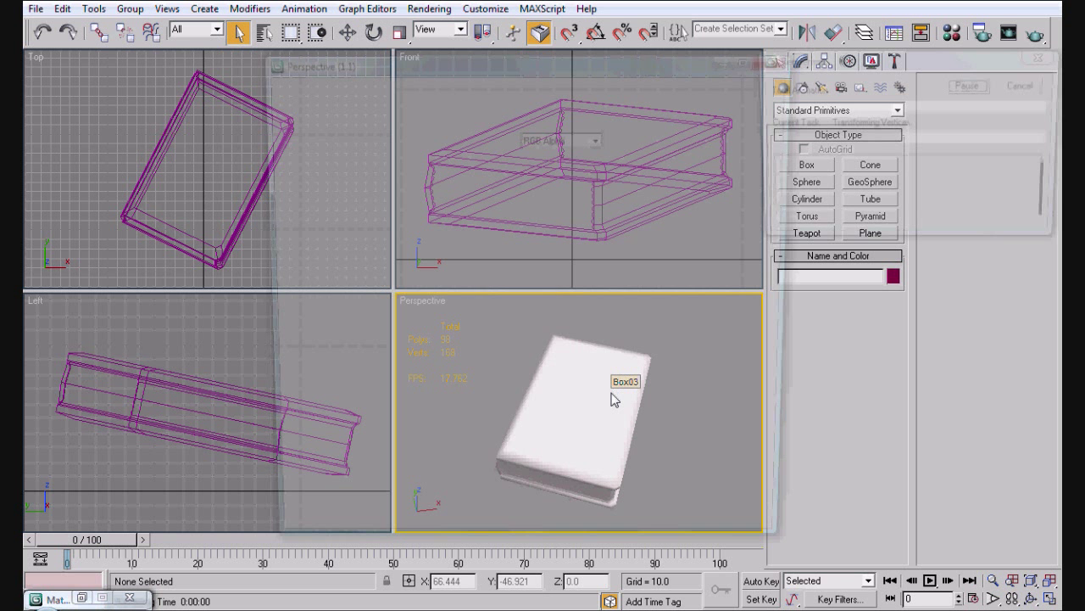
Step: Quick Render the white book from three different angles, then select it
key("shift+q")
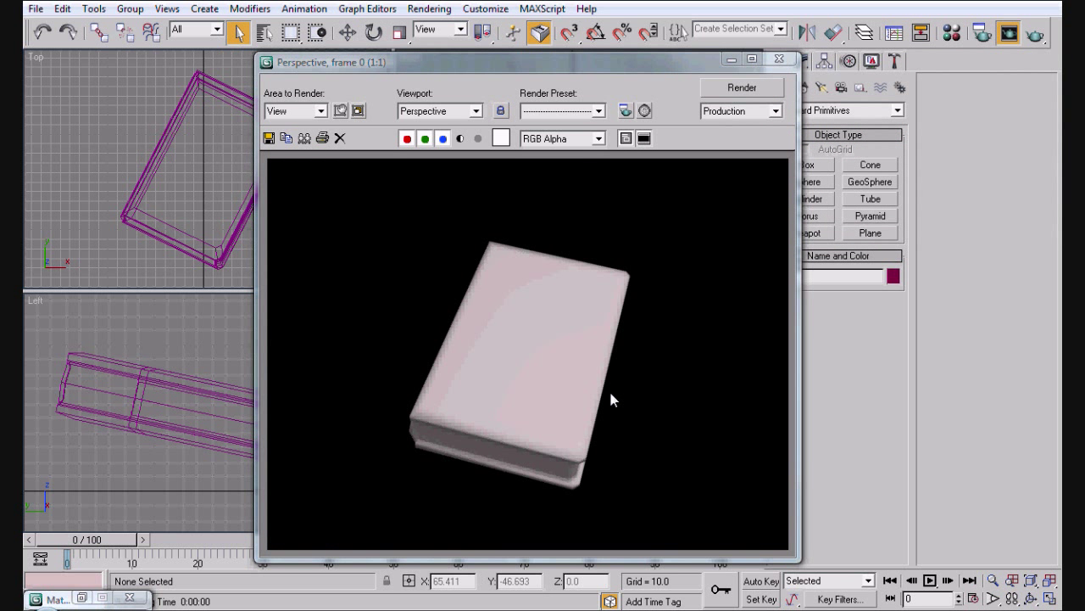
left_click(779, 59)
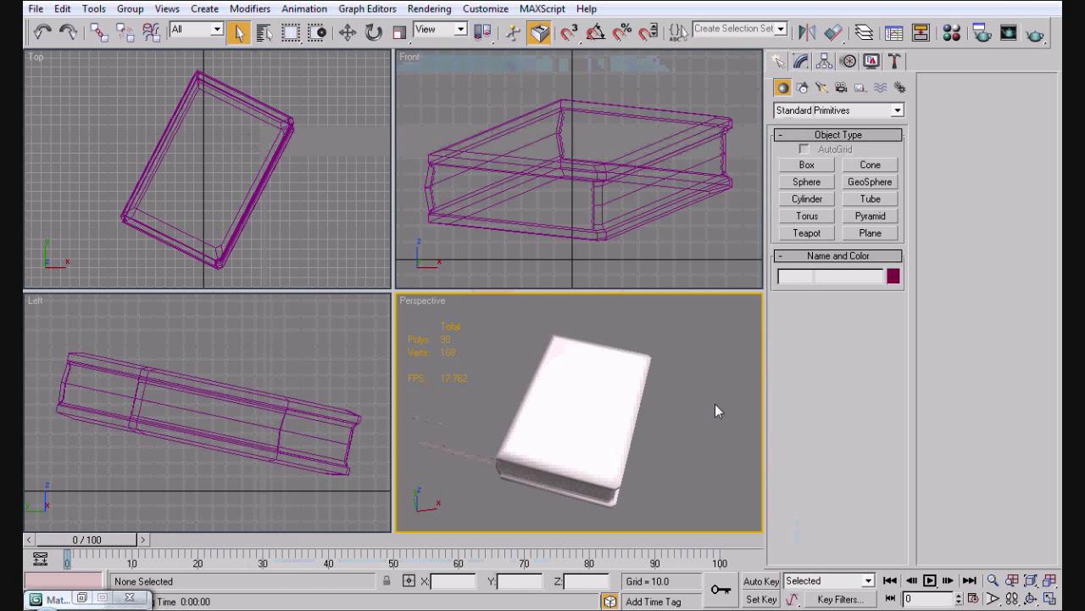
middle_click_drag(714, 403, 641, 422, "alt")
key("shift+q")
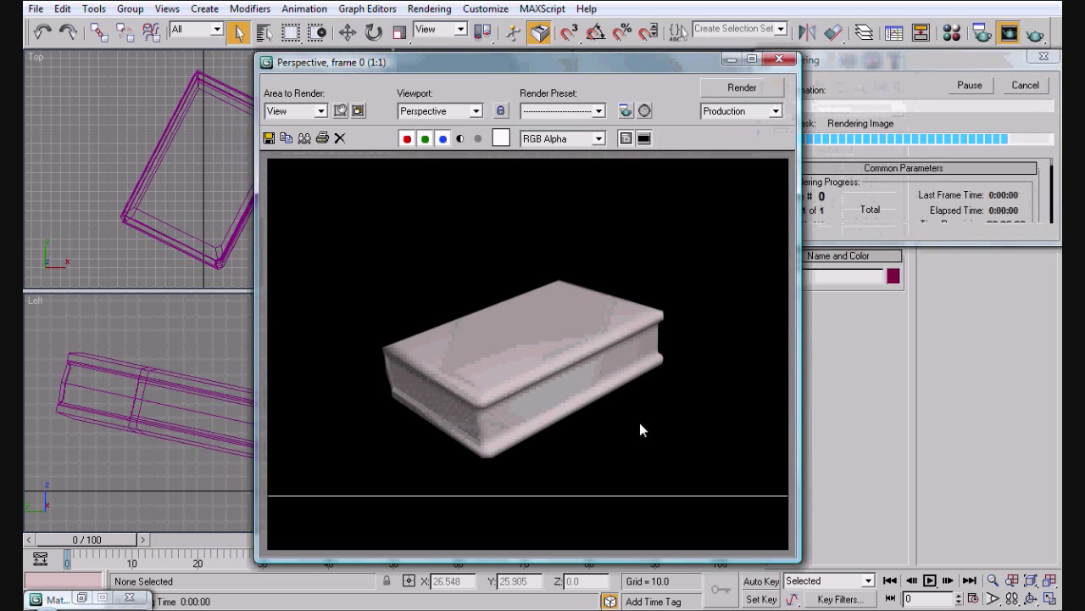
left_click(779, 59)
middle_click_drag(693, 390, 843, 353, "alt")
key("shift+q")
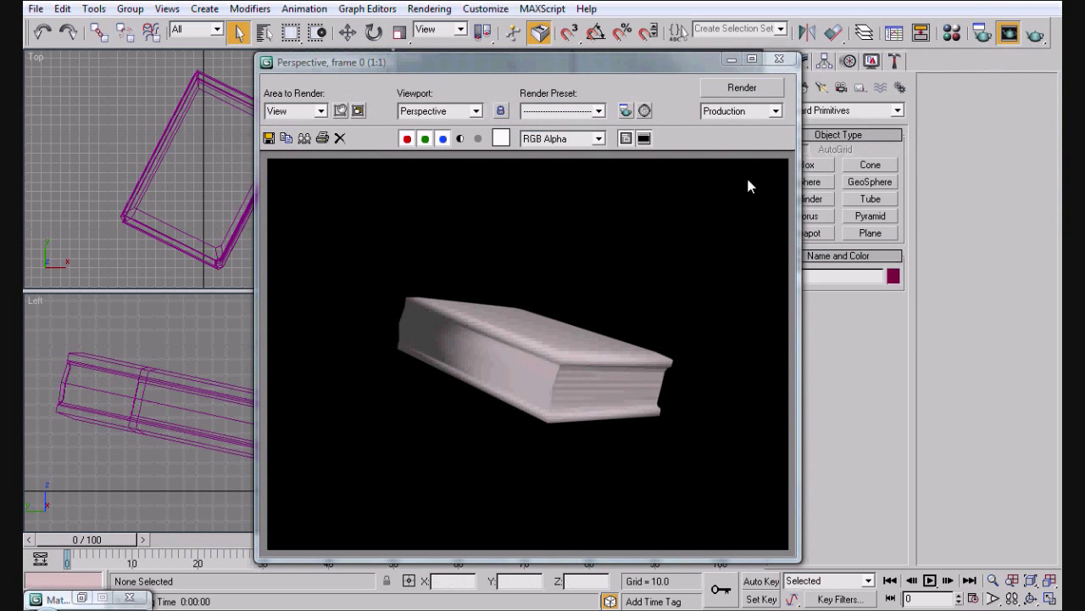
left_click(779, 58)
middle_click_drag(574, 374, 661, 435, "alt")
left_click(588, 432)
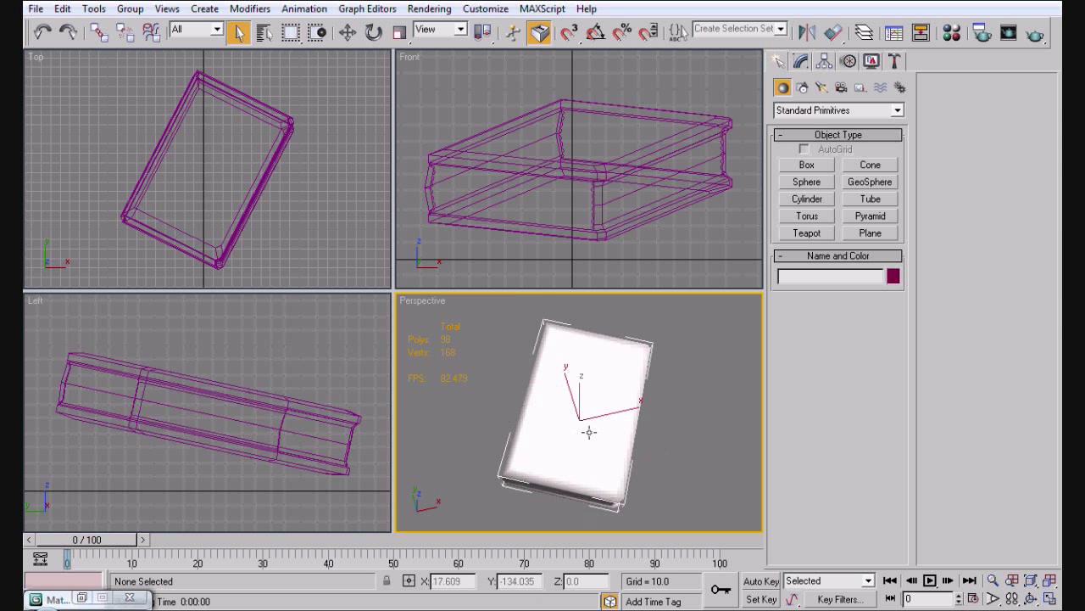
Step: Delete the old book and draw a roughly 97.8 × 135.1 × 38.2 box in the Top viewport
key("Delete")
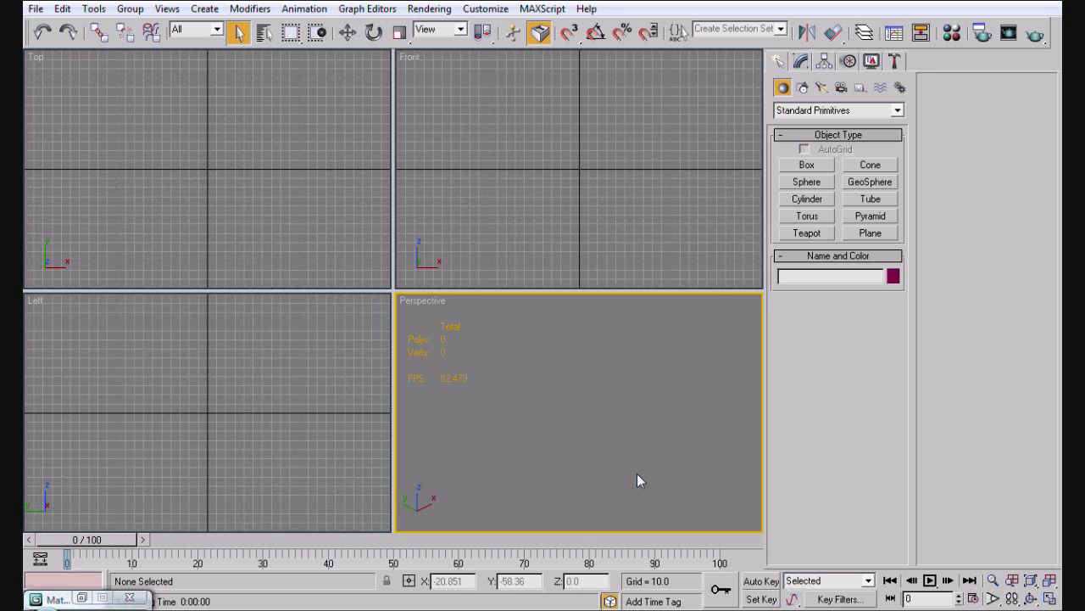
left_click(808, 167)
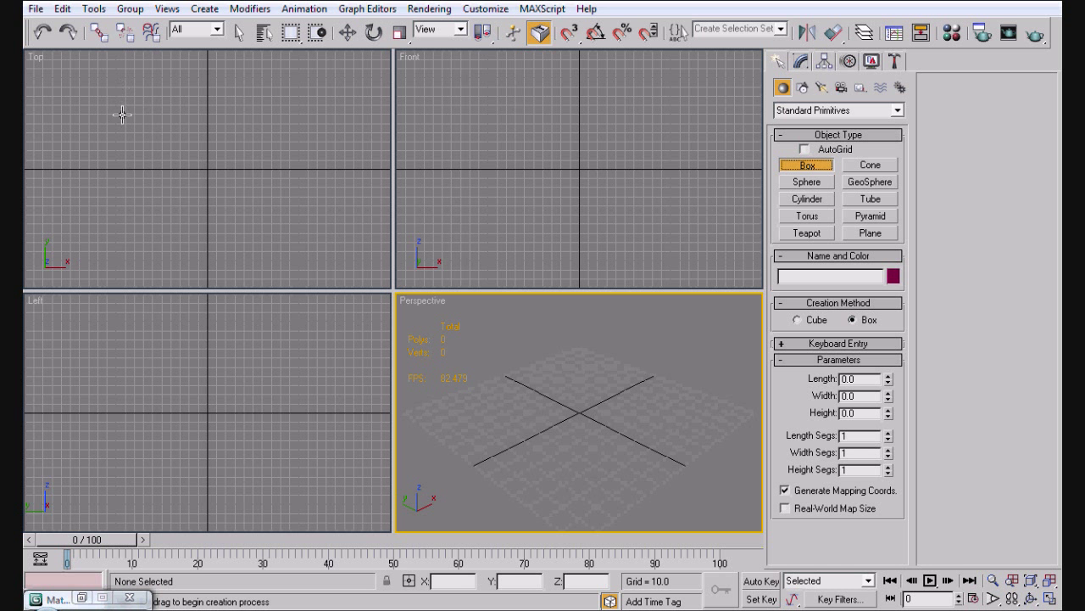
left_click_drag(117, 107, 240, 195)
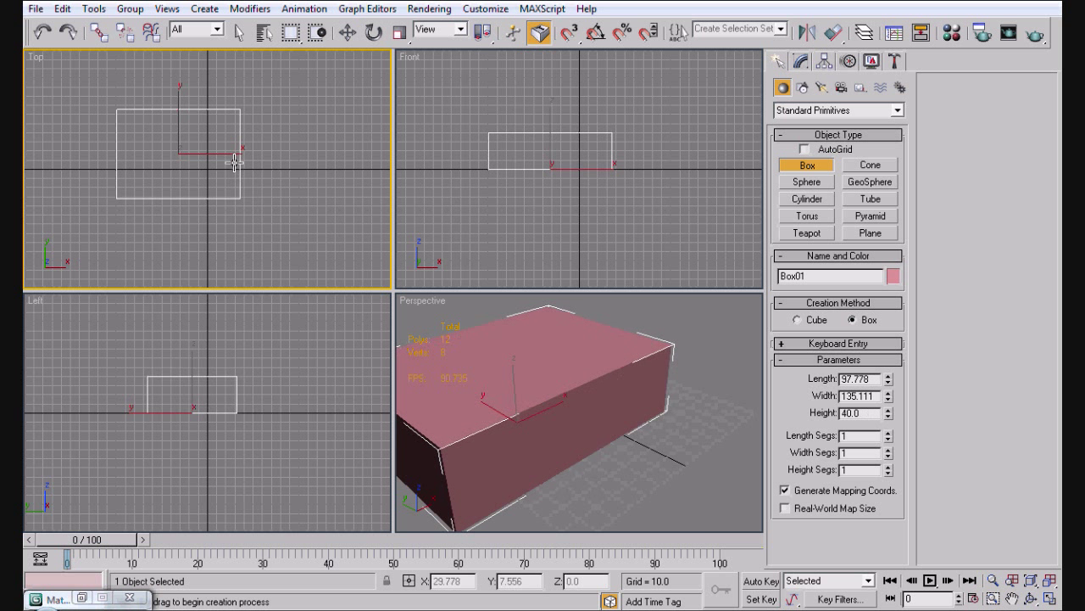
left_click(235, 165)
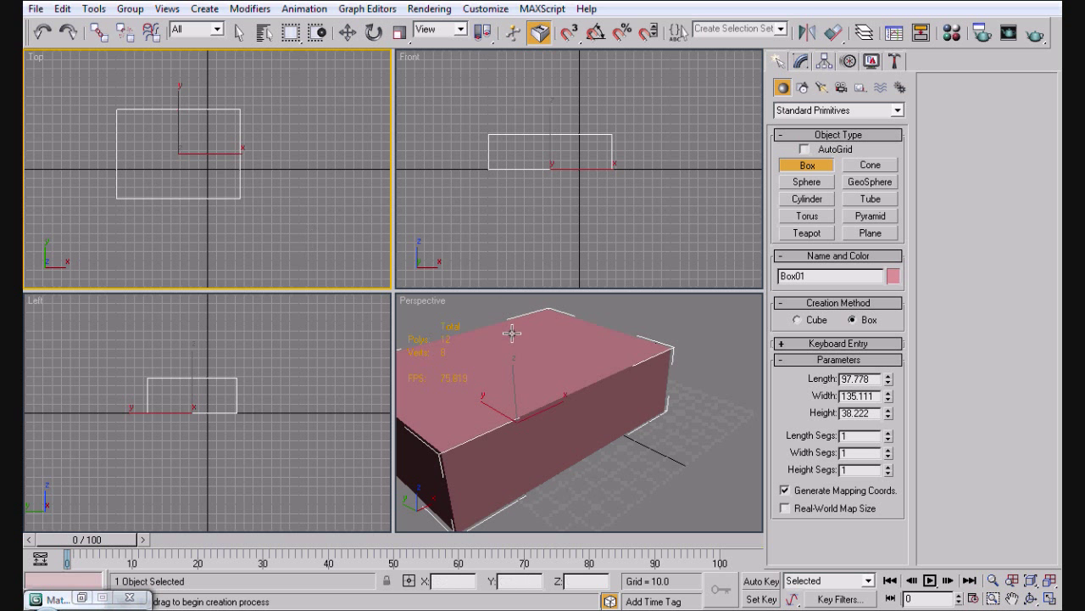
Step: Set the new box's Height Segments to 2
middle_click_drag(487, 315, 413, 369, "alt")
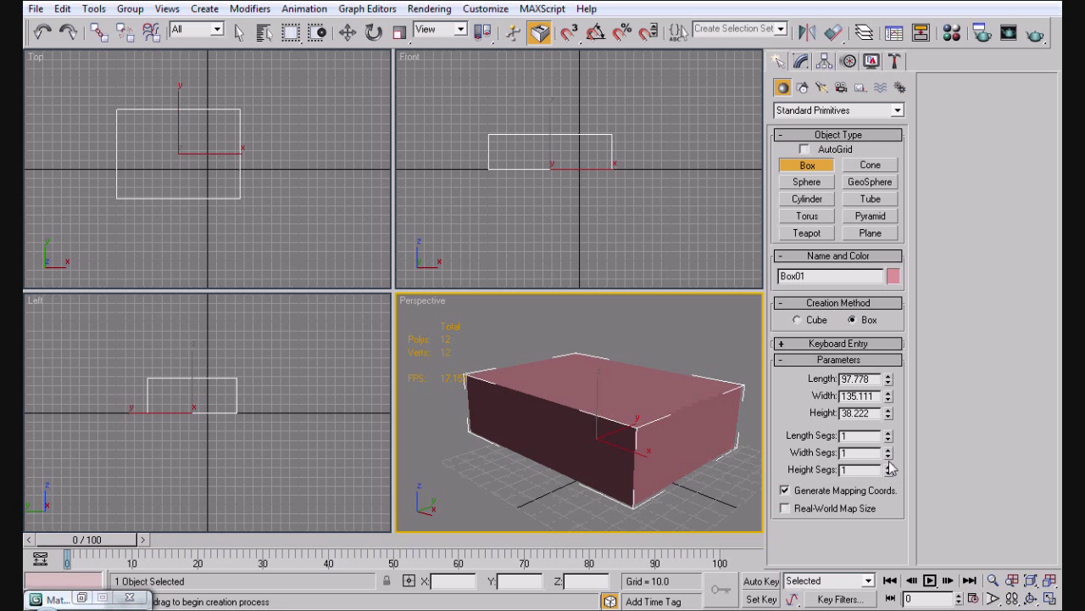
left_click(888, 433)
left_click(888, 466)
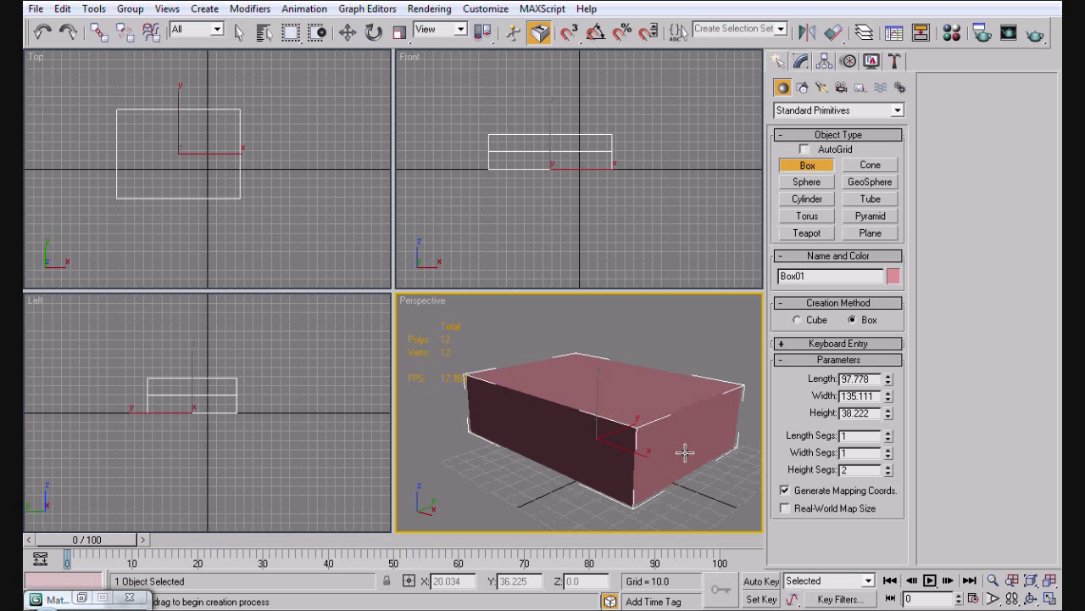
middle_click_drag(685, 452, 594, 436)
Step: Convert Box01 to an editable poly and rename it Book
right_click(594, 436)
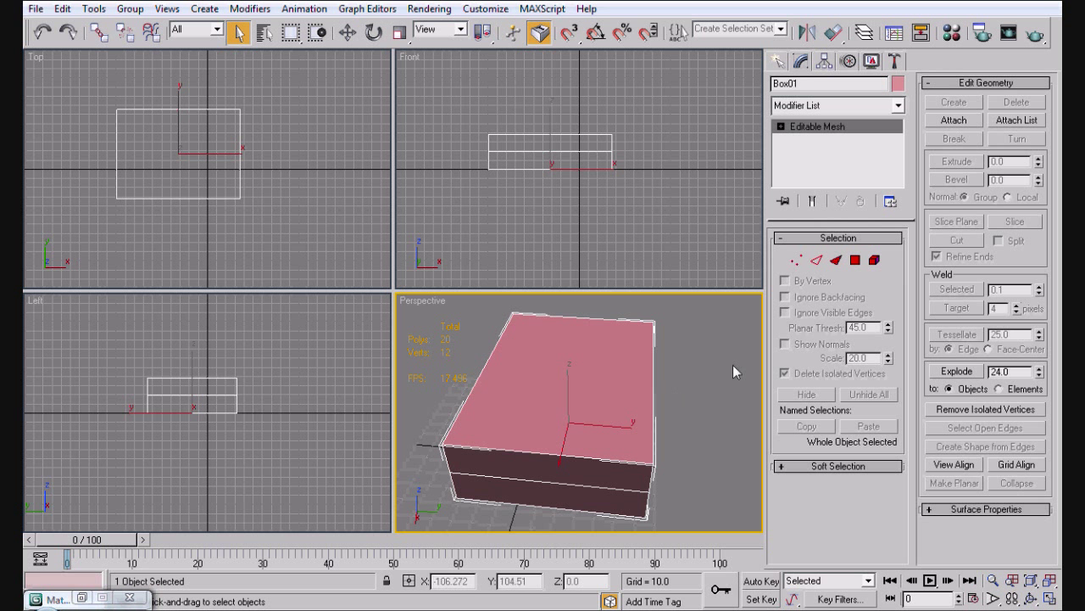
key("ctrl+z")
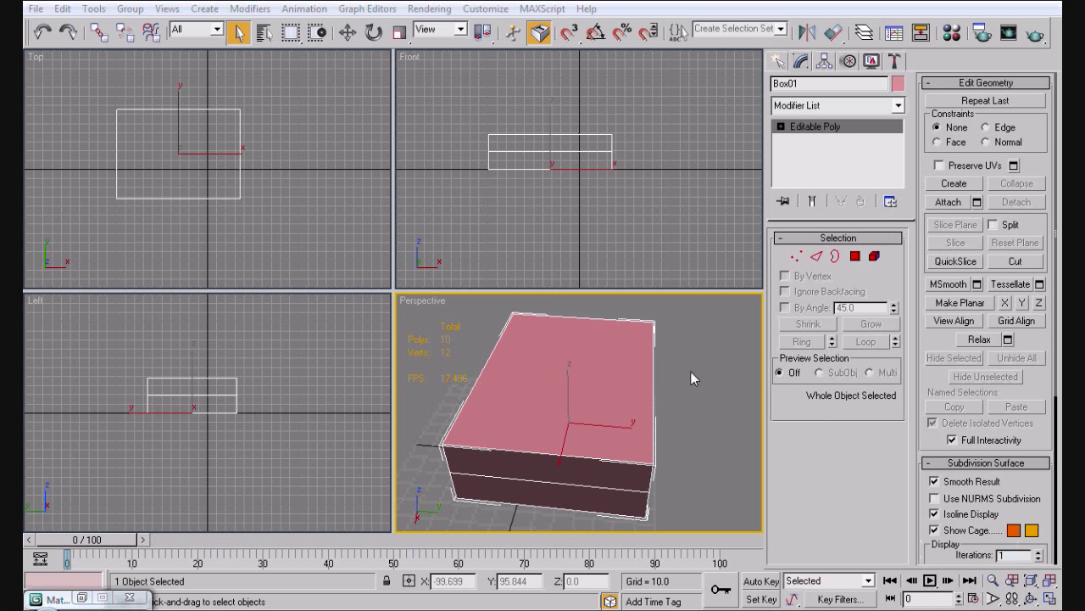
middle_click_drag(690, 371, 711, 383, "alt")
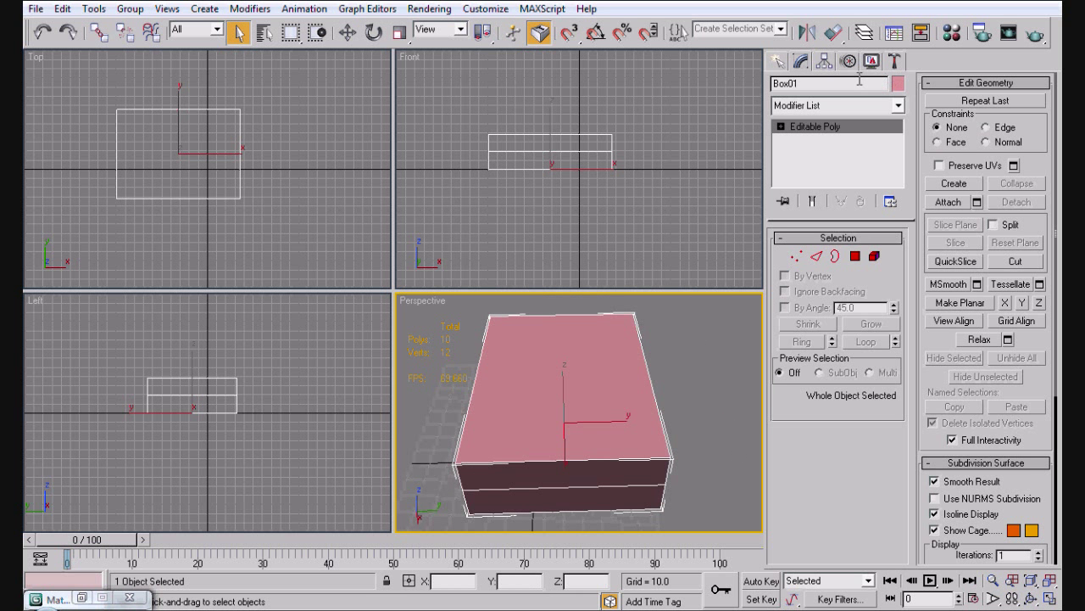
left_click(859, 82)
left_click(677, 436)
middle_click_drag(677, 436, 624, 425, "alt")
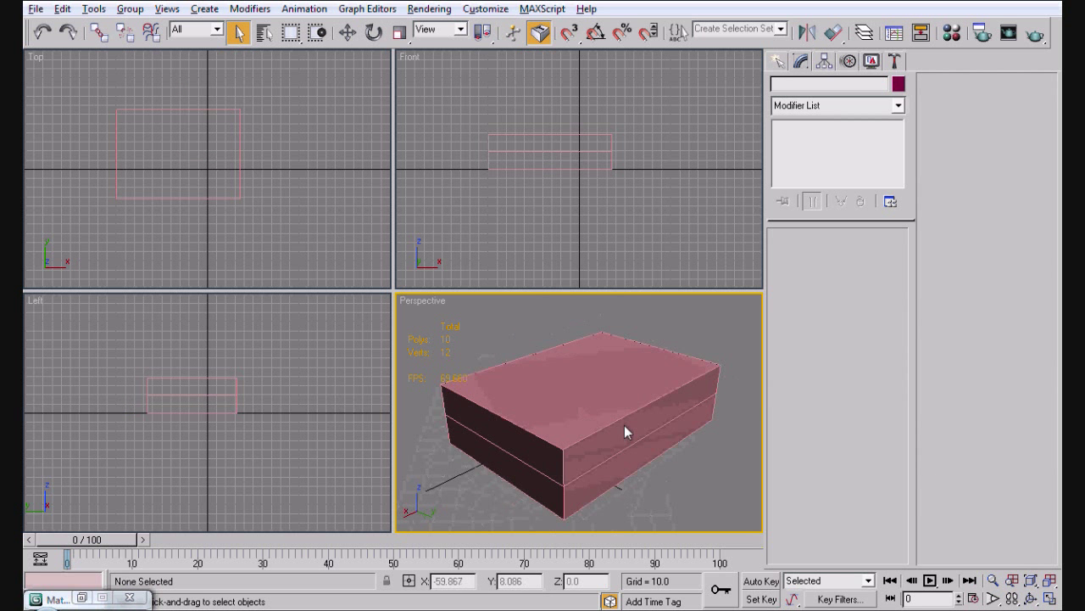
left_click(624, 425)
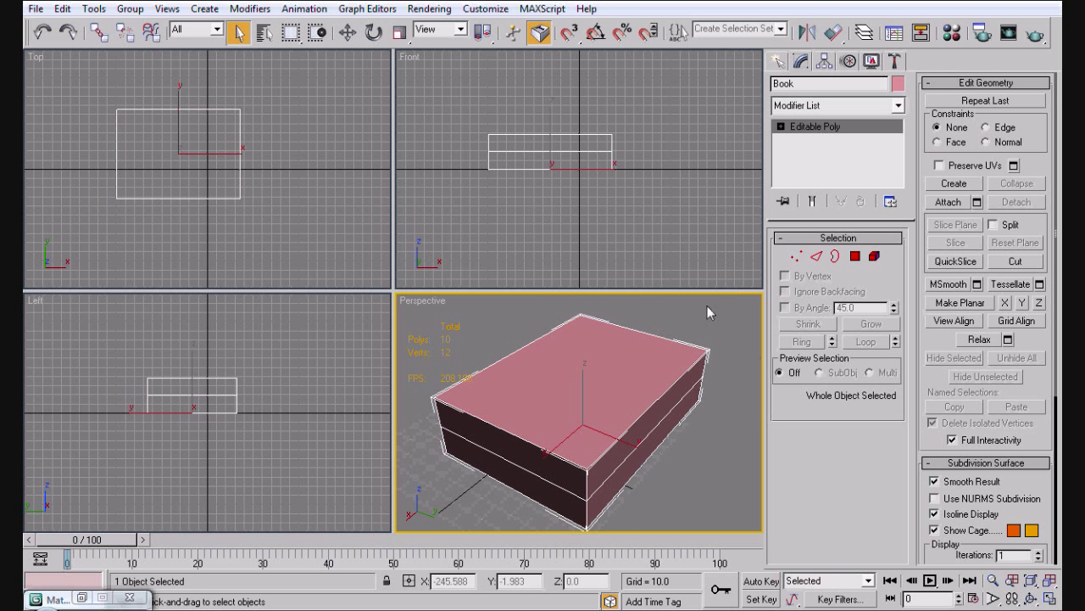
middle_click_drag(745, 312, 715, 299)
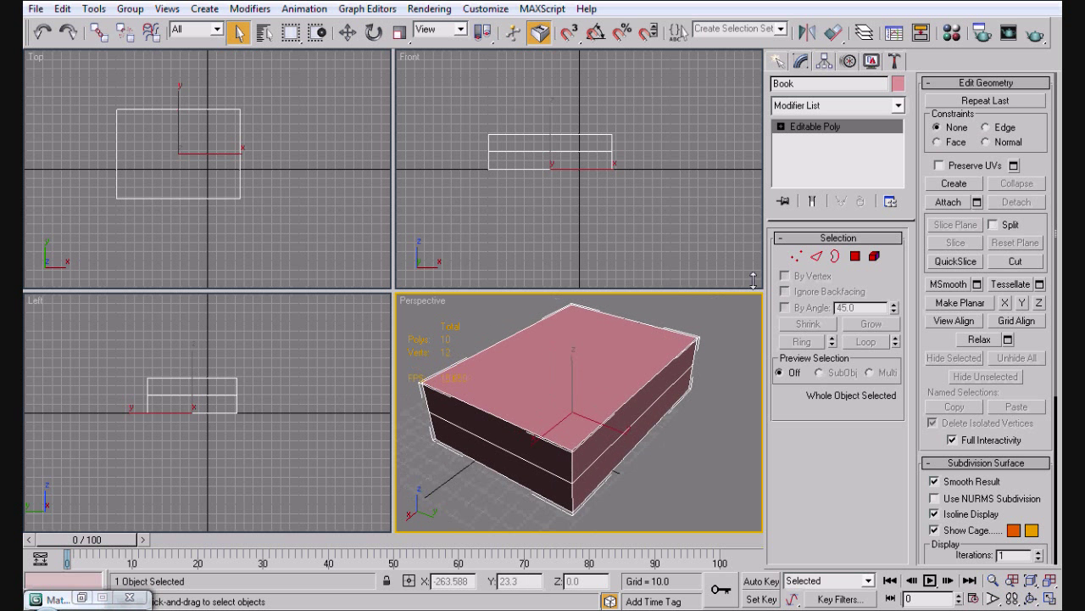
left_click(855, 256)
Step: Ctrl-select six outer polygons of the book, including its top and end faces
middle_click_drag(542, 416, 588, 374)
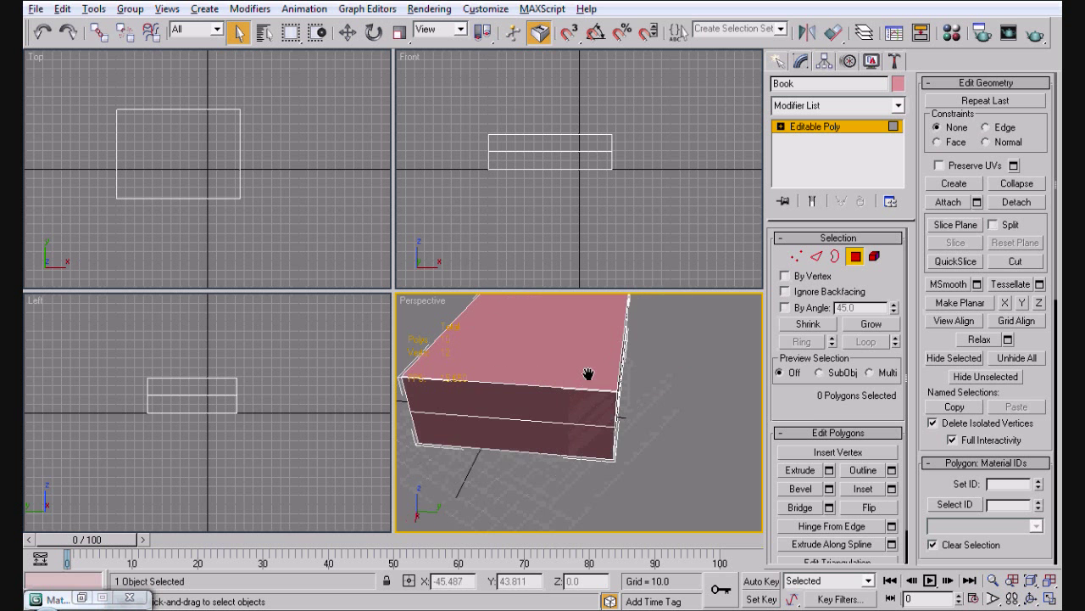
left_click(543, 412)
left_click(554, 438, "ctrl")
middle_click_drag(525, 434, 443, 375, "alt")
left_click(565, 388, "ctrl")
left_click(565, 386, "ctrl")
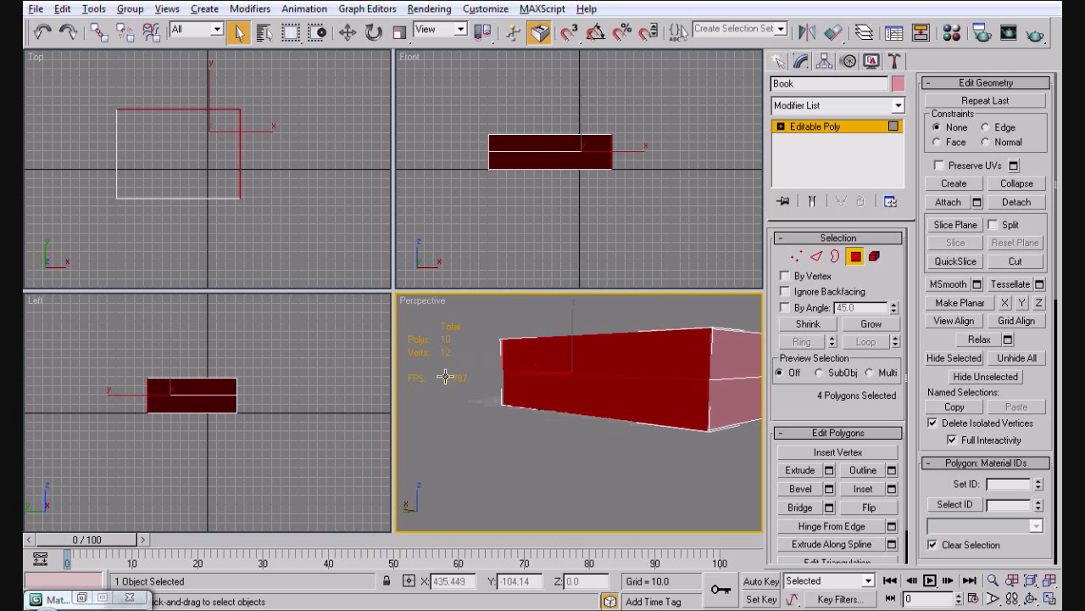
left_click(734, 352, "ctrl")
left_click(734, 403, "ctrl")
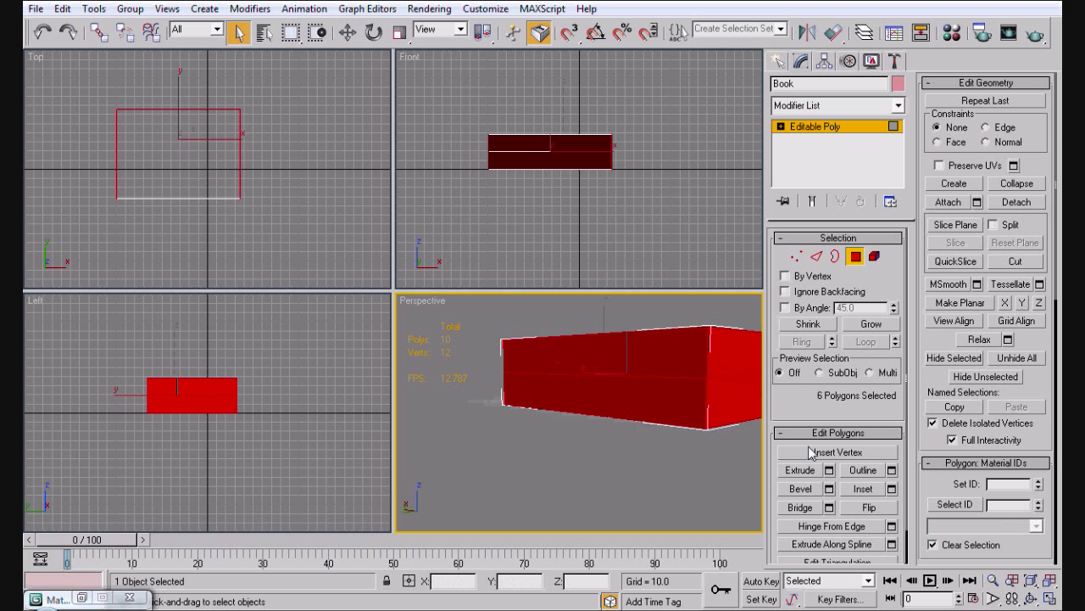
Step: Try Bevel values on the selected faces, such as height -9.5 and outline -1.0
left_click(829, 489)
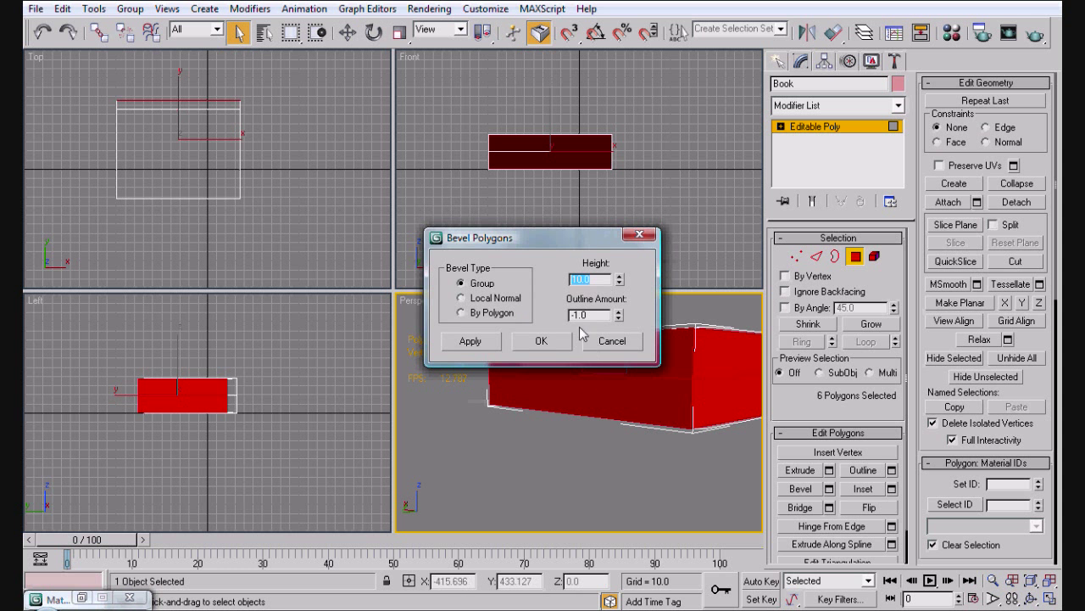
left_click(603, 343)
middle_click_drag(564, 377, 717, 438, "alt")
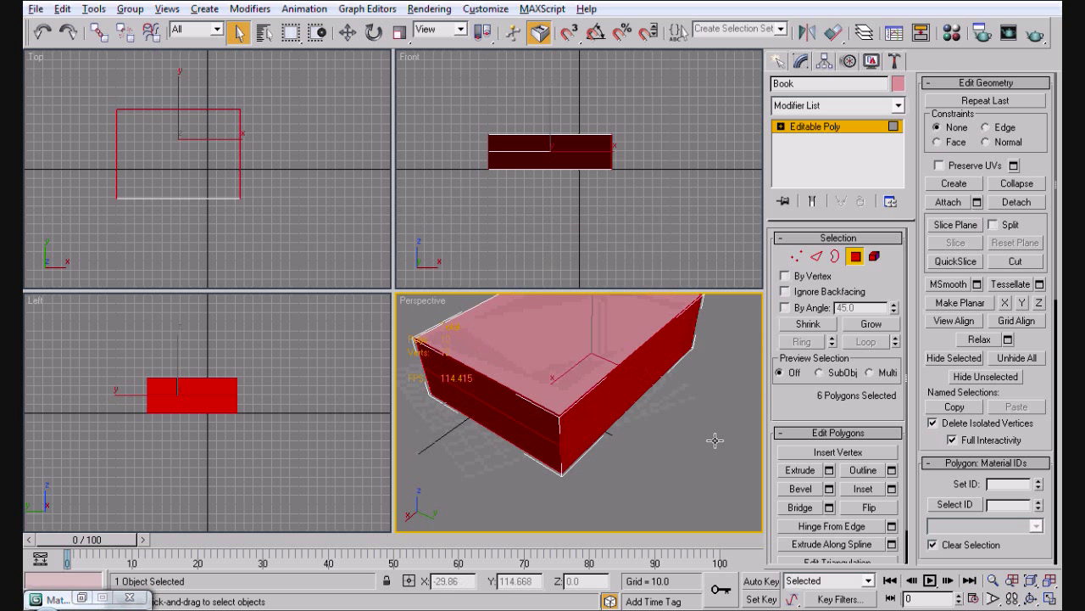
left_click(829, 490)
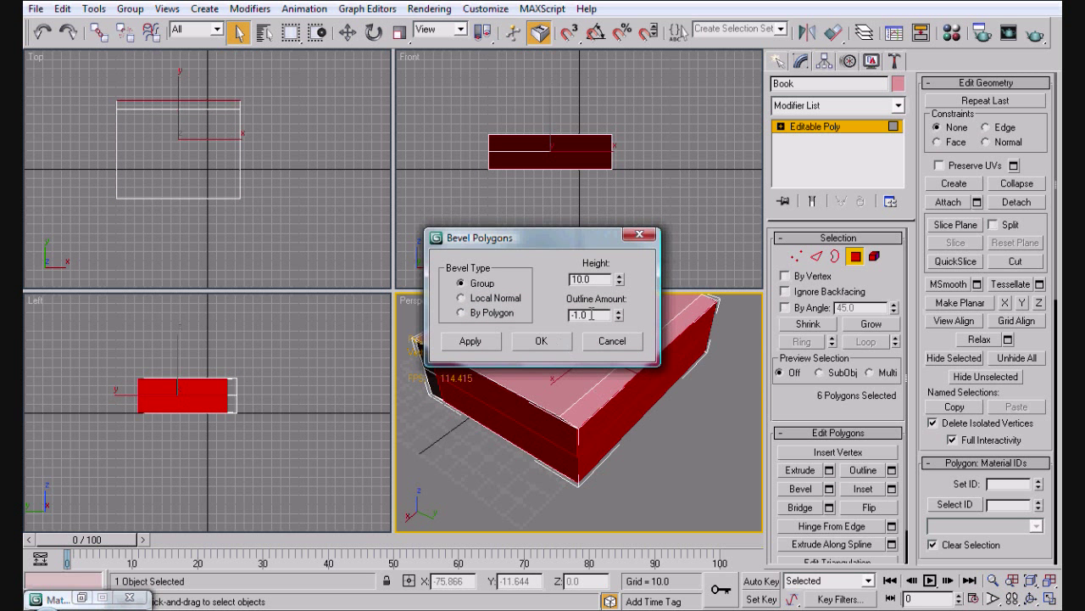
left_click_drag(621, 283, 621, 416)
left_click_drag(619, 315, 637, 380)
right_click(638, 380)
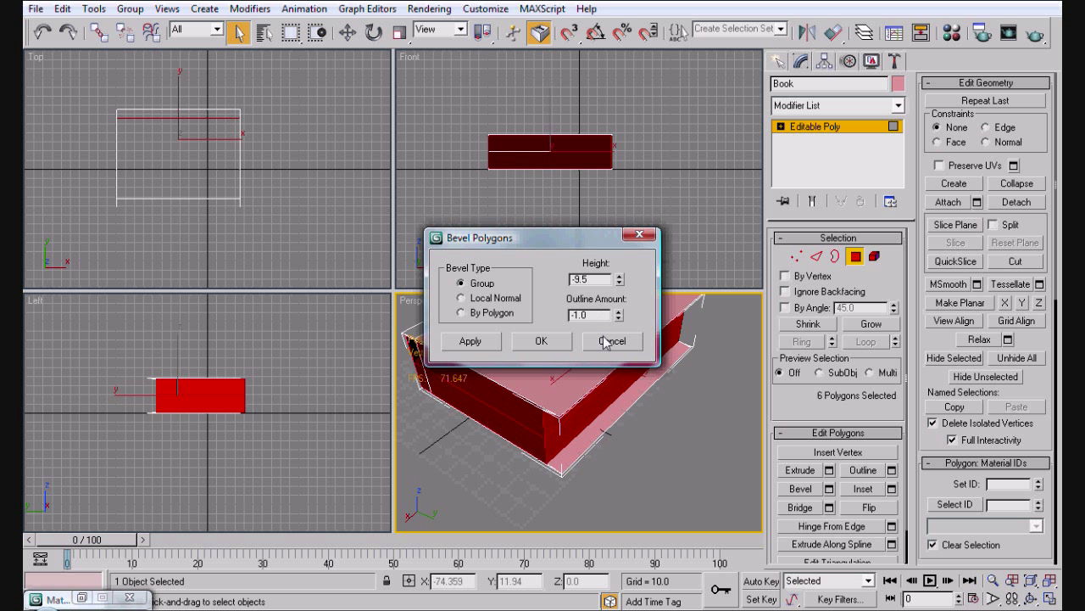
Step: Apply a Bevel with Height 0.0 and Outline 0.0, then undo it
double_click(593, 280)
type("0")
key("Tab")
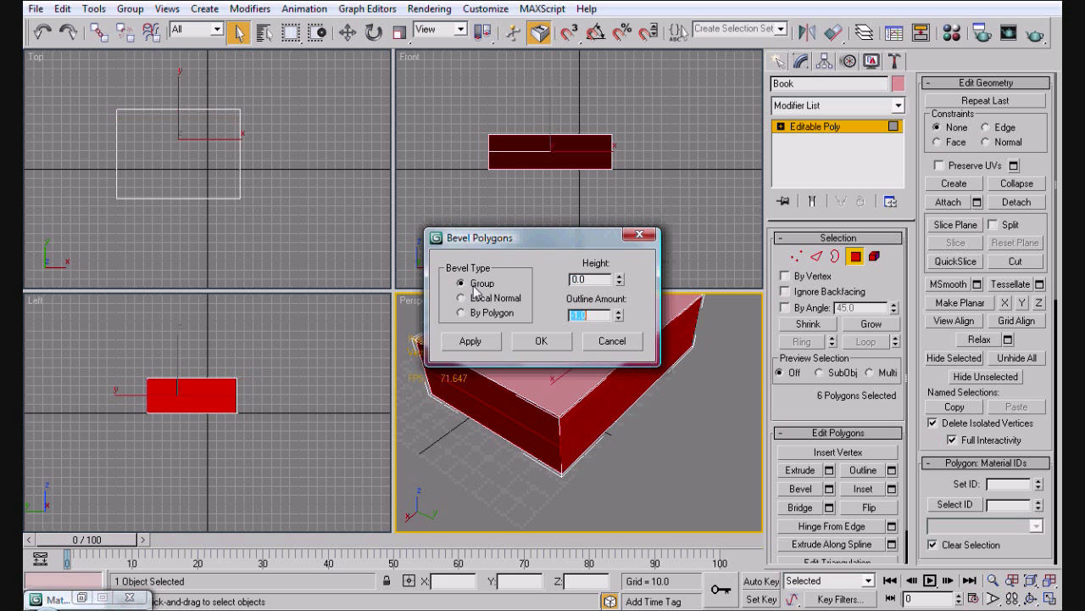
type("0")
key("Tab")
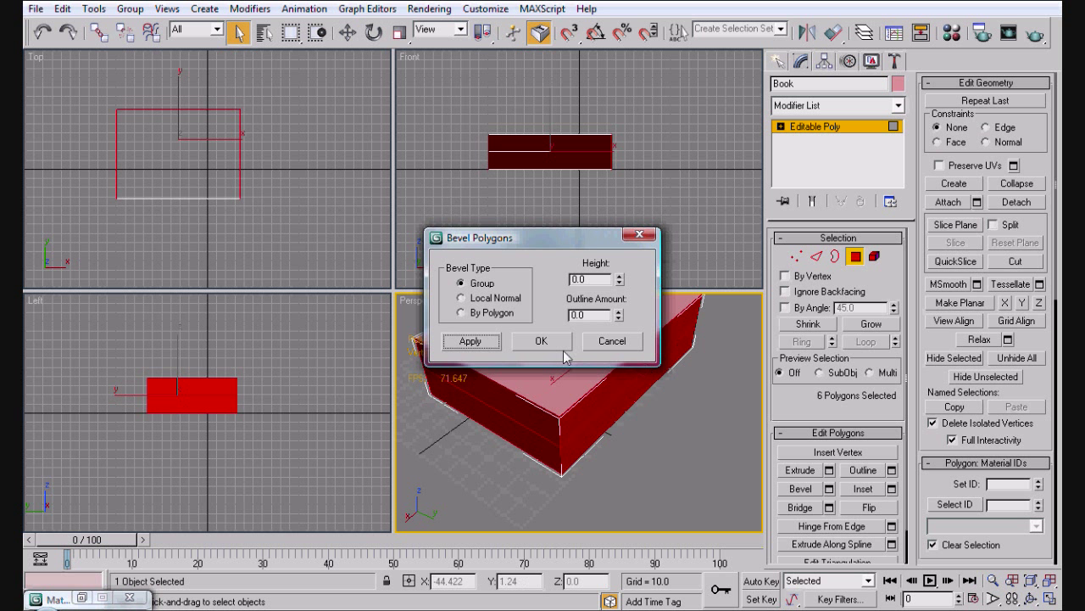
left_click(607, 342)
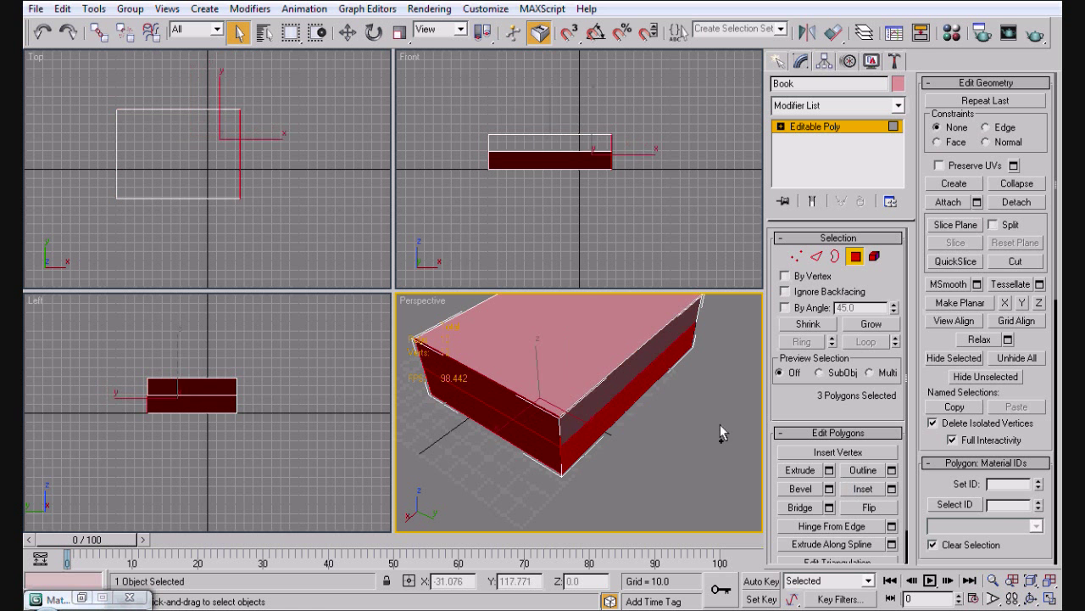
key("ctrl+z")
key("ctrl+z")
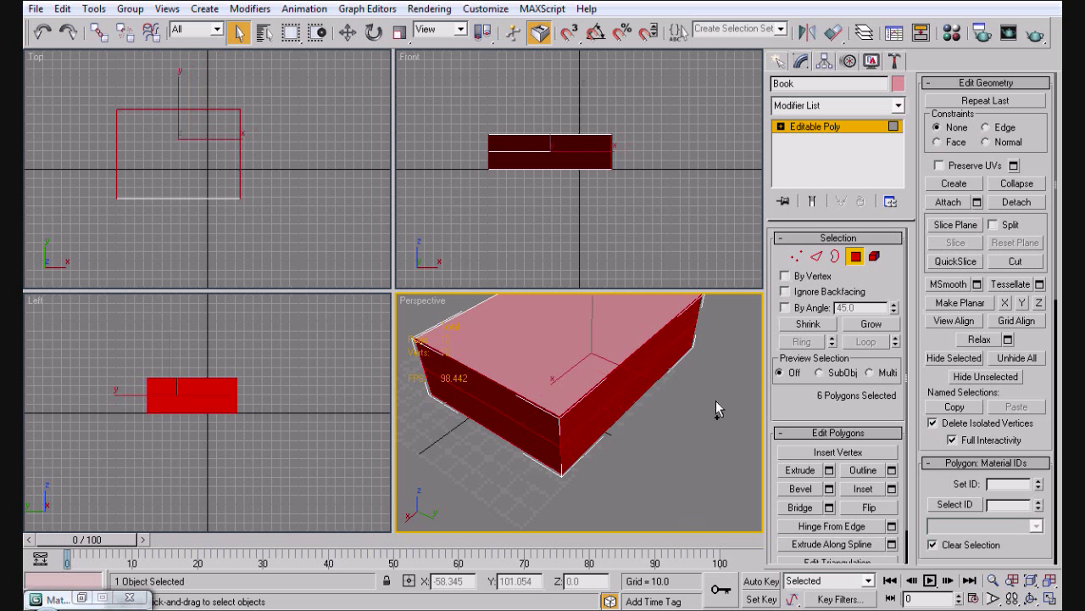
left_click(863, 489)
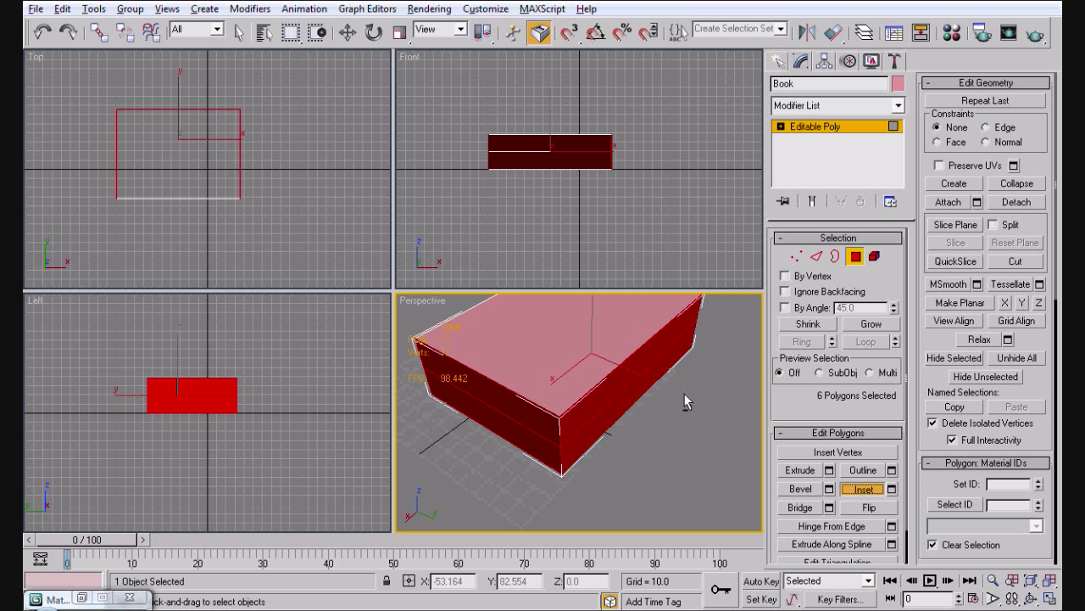
Step: Inset borders into the six selected book faces
middle_click_drag(683, 393, 587, 395, "alt")
left_click_drag(586, 395, 586, 396)
middle_click_drag(586, 397, 876, 377, "alt")
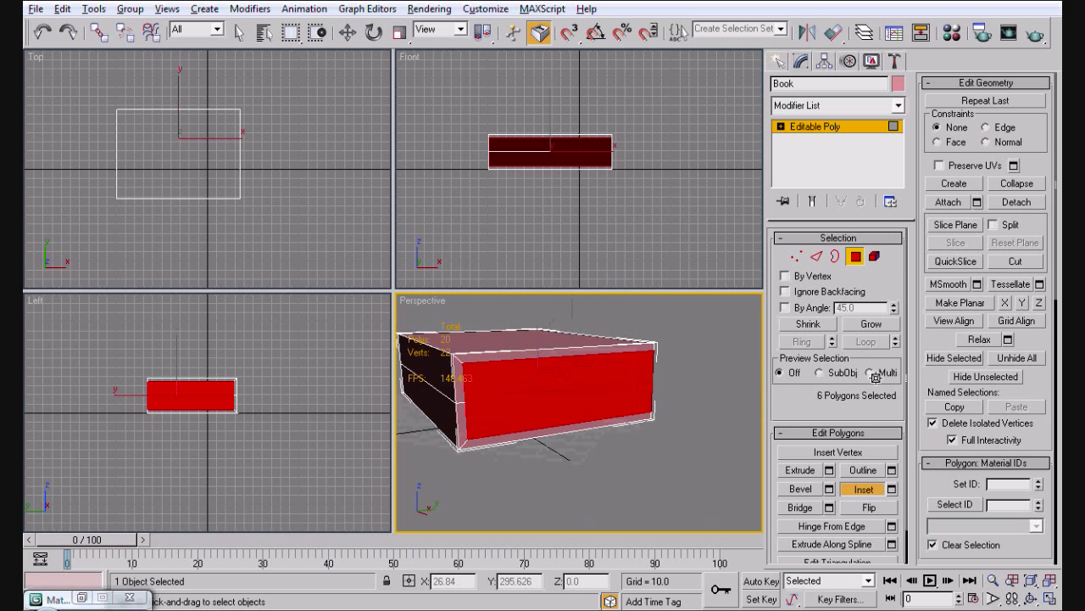
middle_click_drag(534, 454, 492, 437, "alt")
Step: Scale the selected faces down to 96%
key("r")
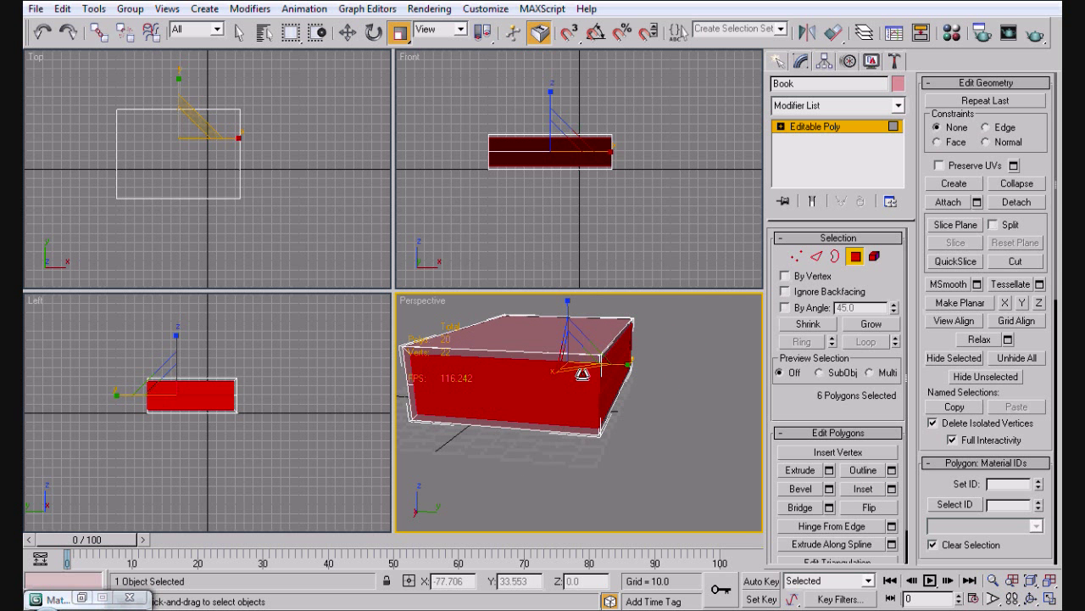
left_click_drag(571, 350, 612, 368)
key("w")
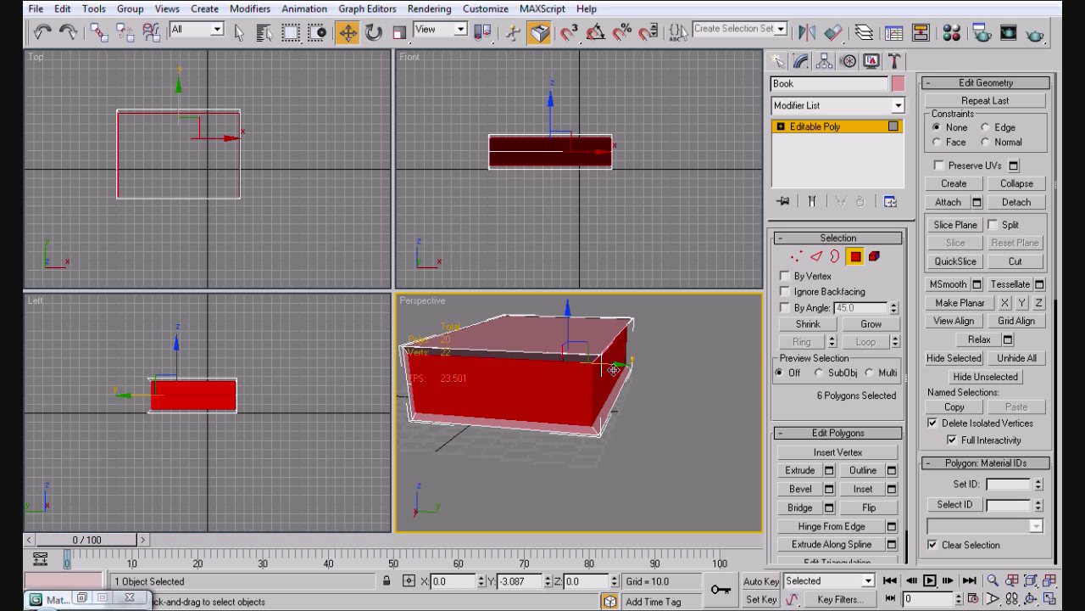
middle_click_drag(610, 382, 694, 402, "alt")
left_click(664, 434)
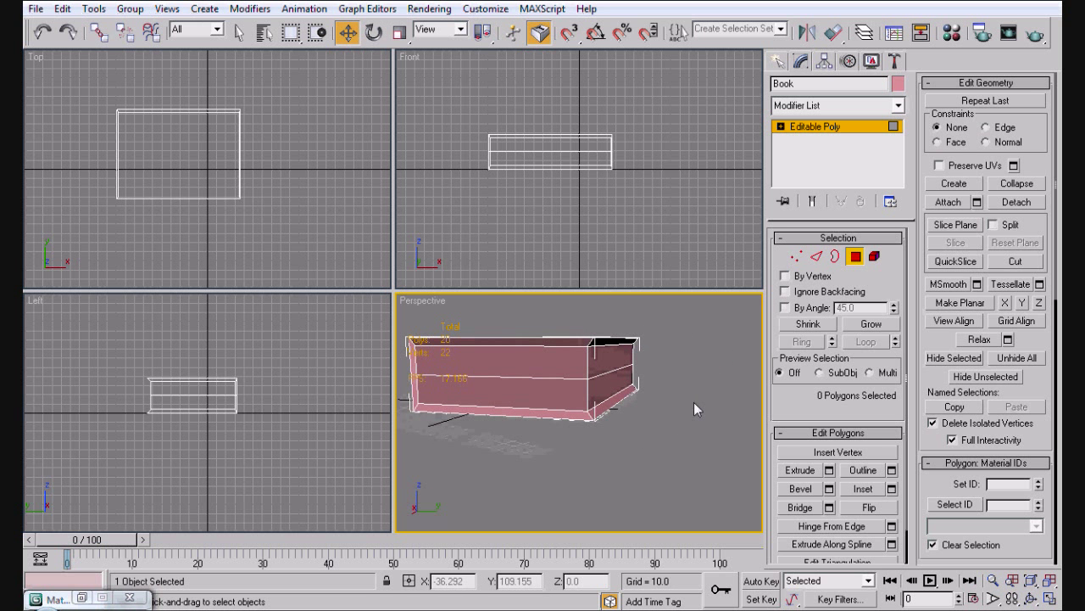
Step: Reselect the faces, nudge them slightly along Y, and scale them to 101% in X
key("ctrl+a")
middle_click_drag(612, 364, 662, 386, "alt")
left_click_drag(602, 367, 602, 366)
middle_click_drag(622, 373, 477, 380, "alt")
key("r")
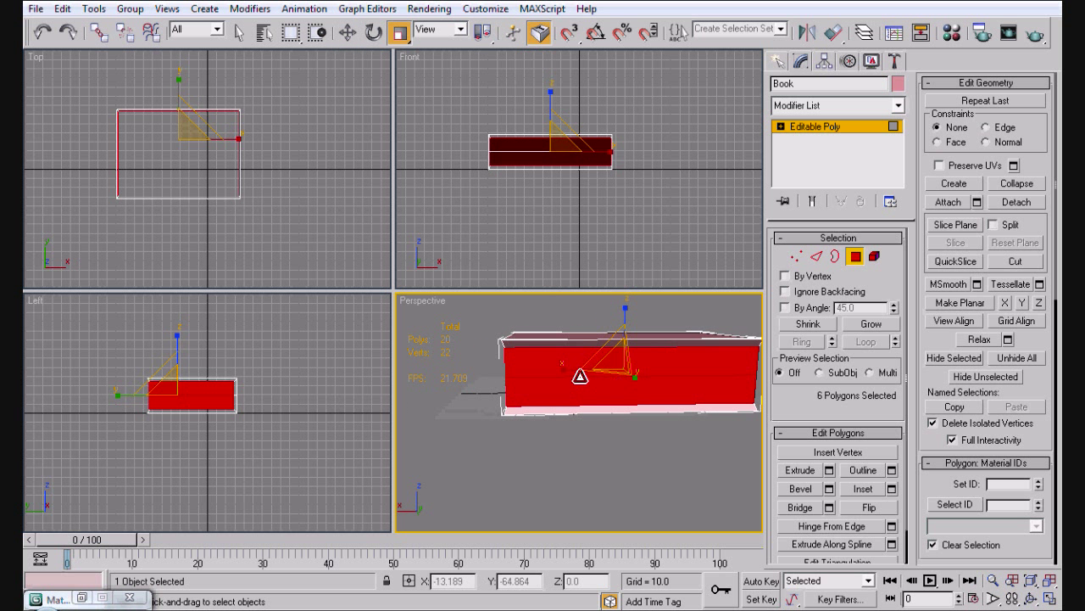
left_click_drag(580, 376, 565, 370)
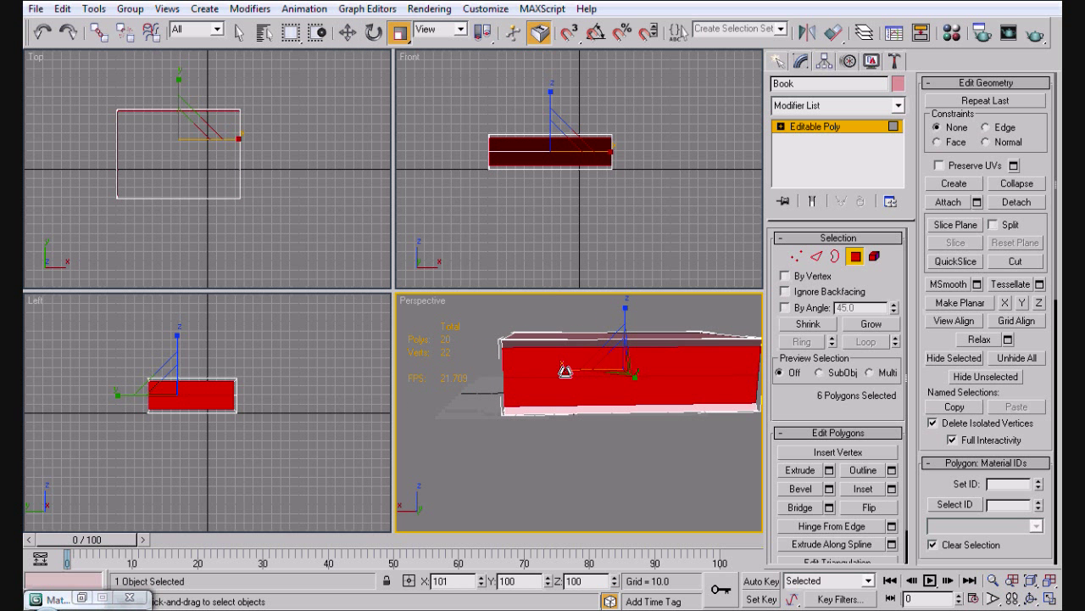
left_click(572, 437)
middle_click_drag(596, 428, 836, 442, "alt")
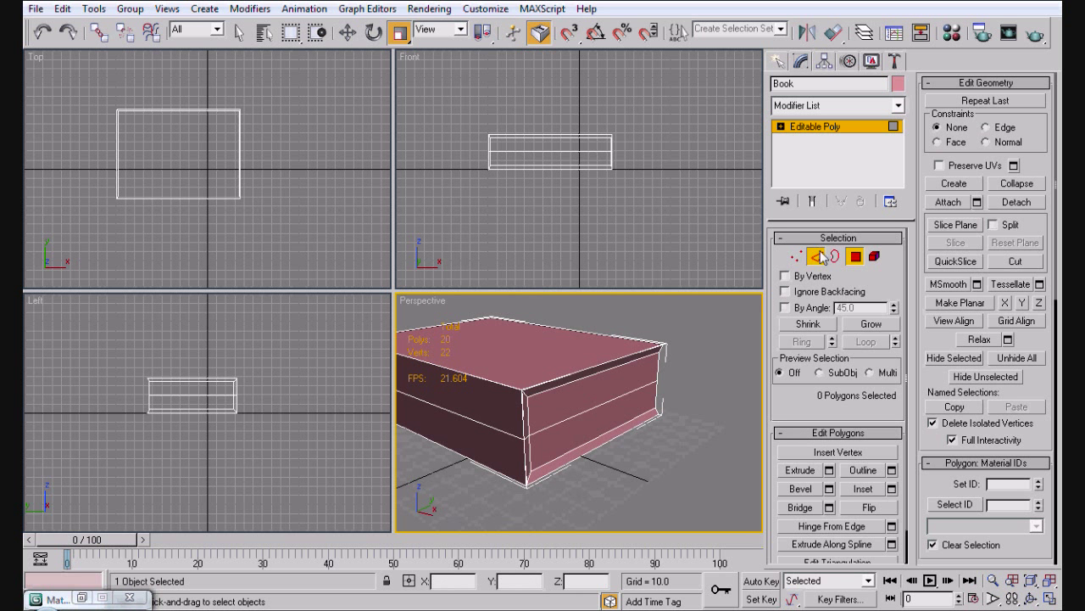
left_click(816, 256)
Step: Select a short corner edge and a long edge of the book
left_click(481, 426)
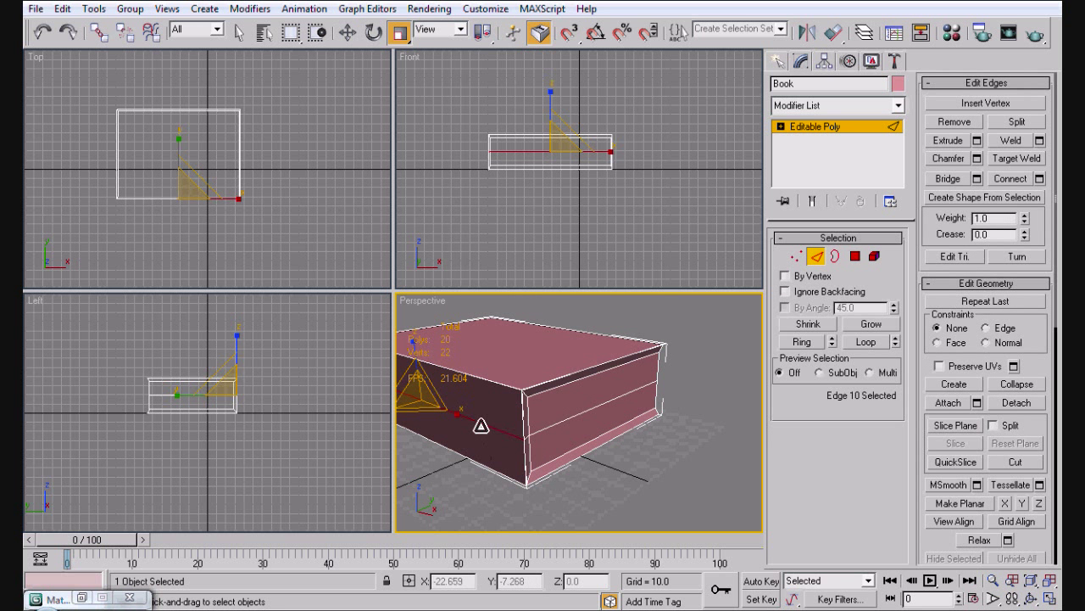
left_click(526, 437)
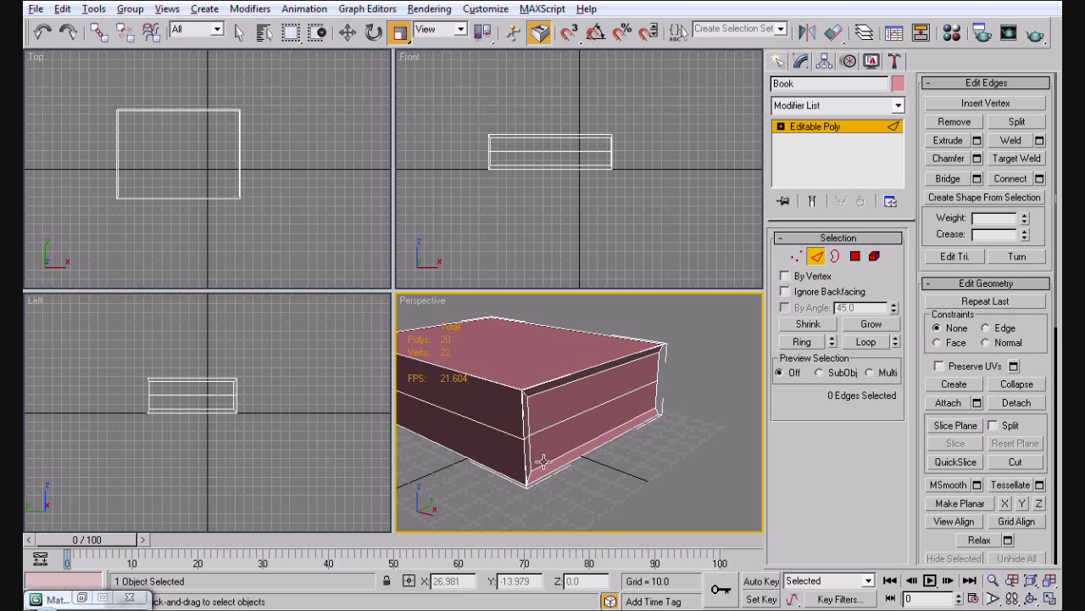
middle_click_drag(543, 461, 481, 455, "alt")
left_click(429, 436)
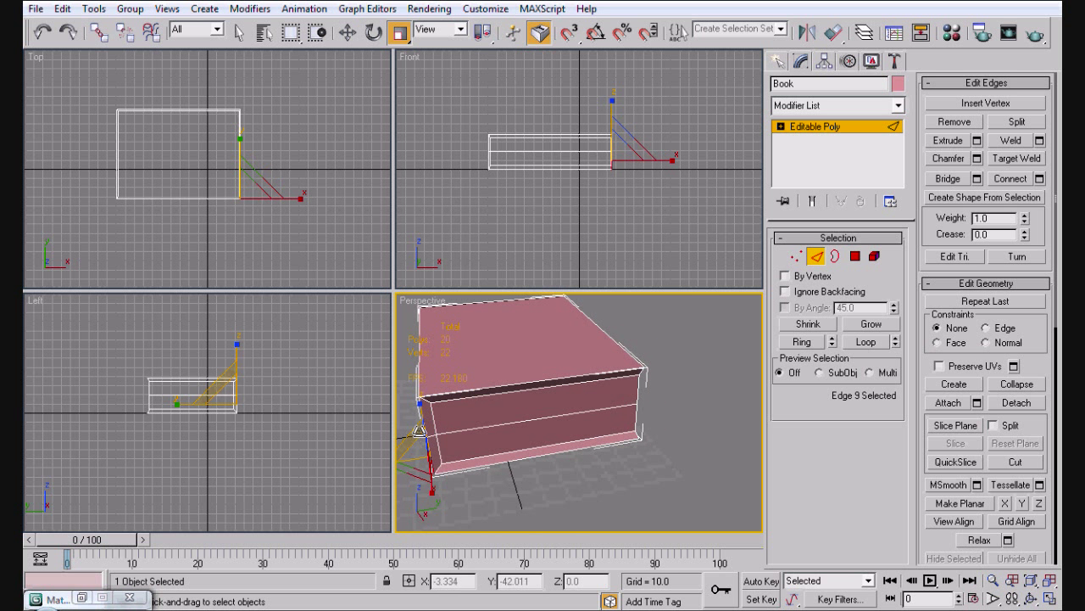
scroll(488, 395, "up", 6)
middle_click_drag(492, 395, 610, 468)
left_click(579, 448)
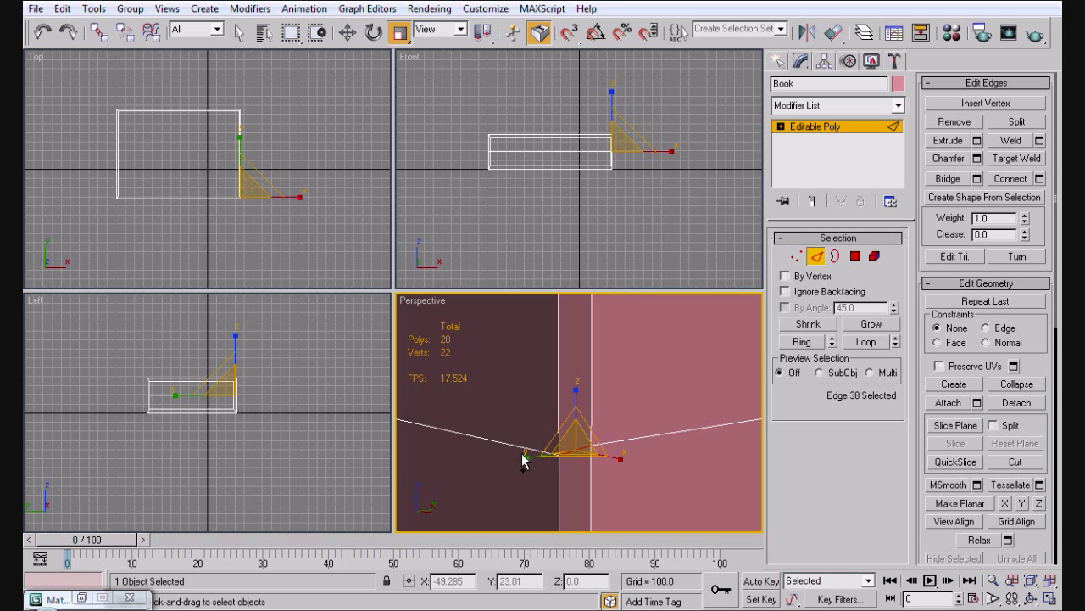
left_click(521, 446, "ctrl")
scroll(622, 356, "down", 3)
Step: Add a third edge and move the selected edges outward along Y
key("ctrl+shift+z")
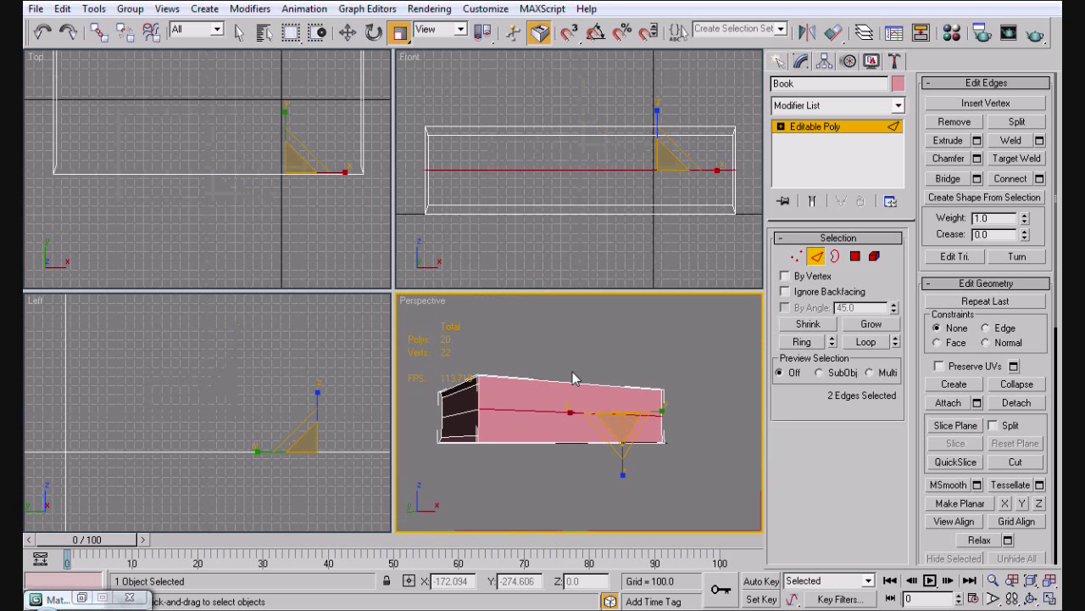
middle_click_drag(598, 374, 698, 409, "alt")
key("alt+x")
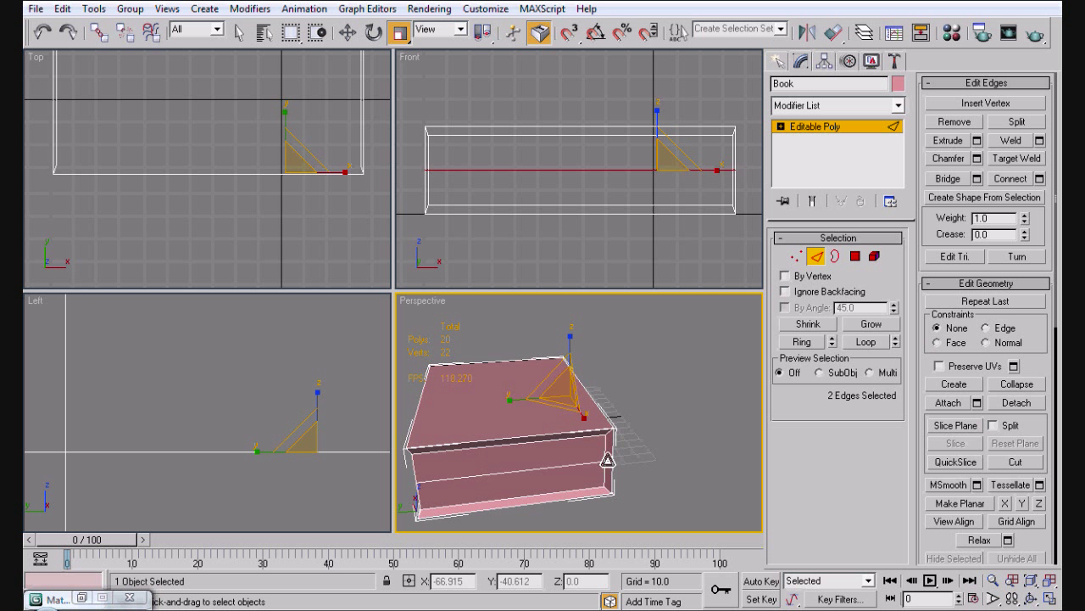
scroll(607, 459, "up", 8)
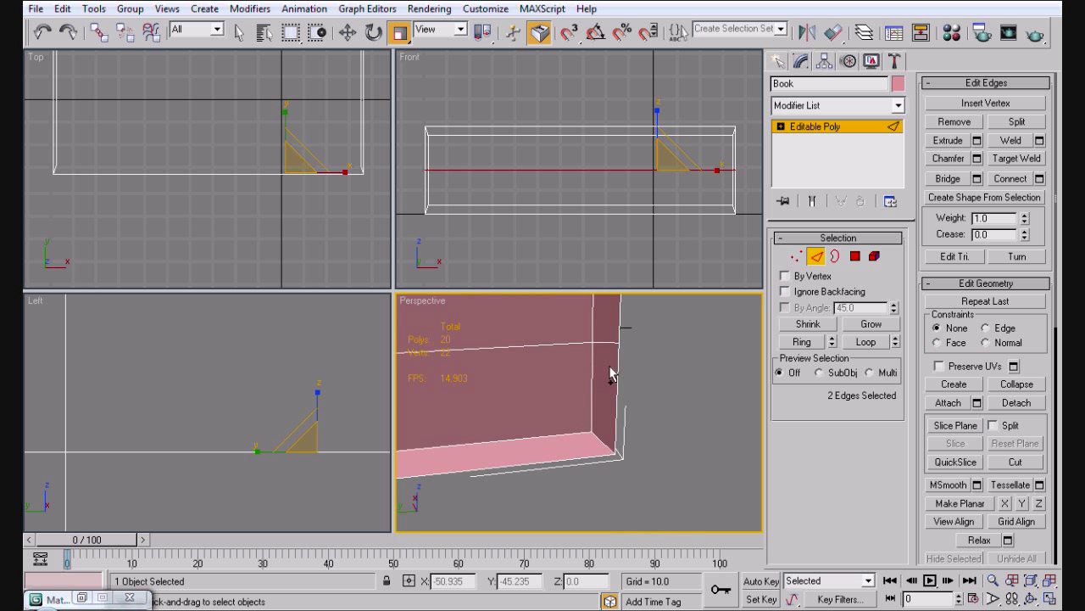
left_click(605, 342, "ctrl")
middle_click_drag(616, 381, 669, 482, "alt")
key("w")
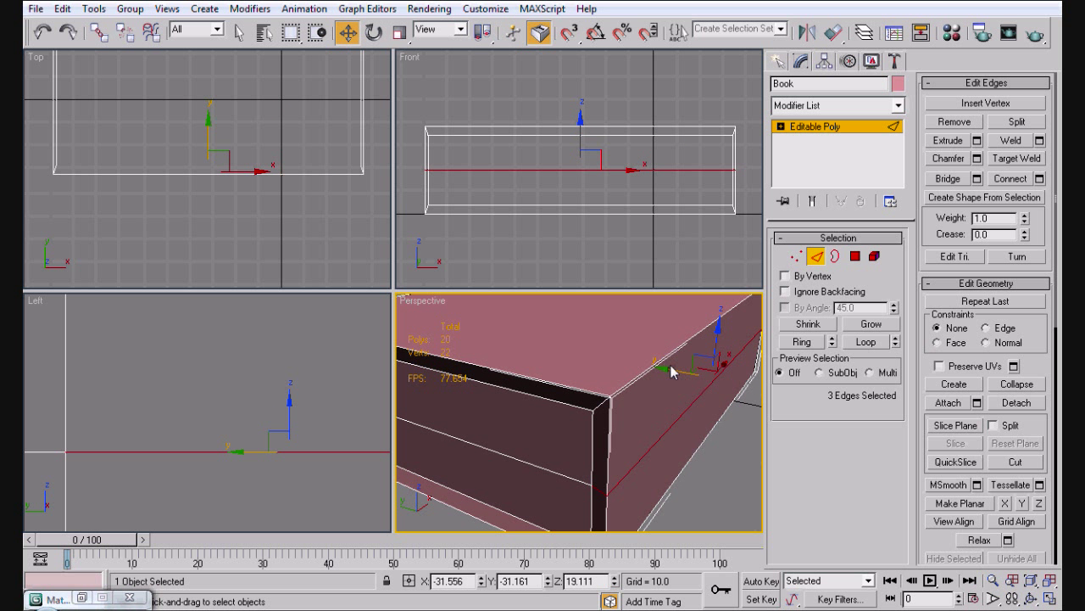
left_click_drag(673, 367, 710, 434)
Step: Reselect edges on the book's face, nudge them slightly along Y, then clear the selection
left_click(701, 438)
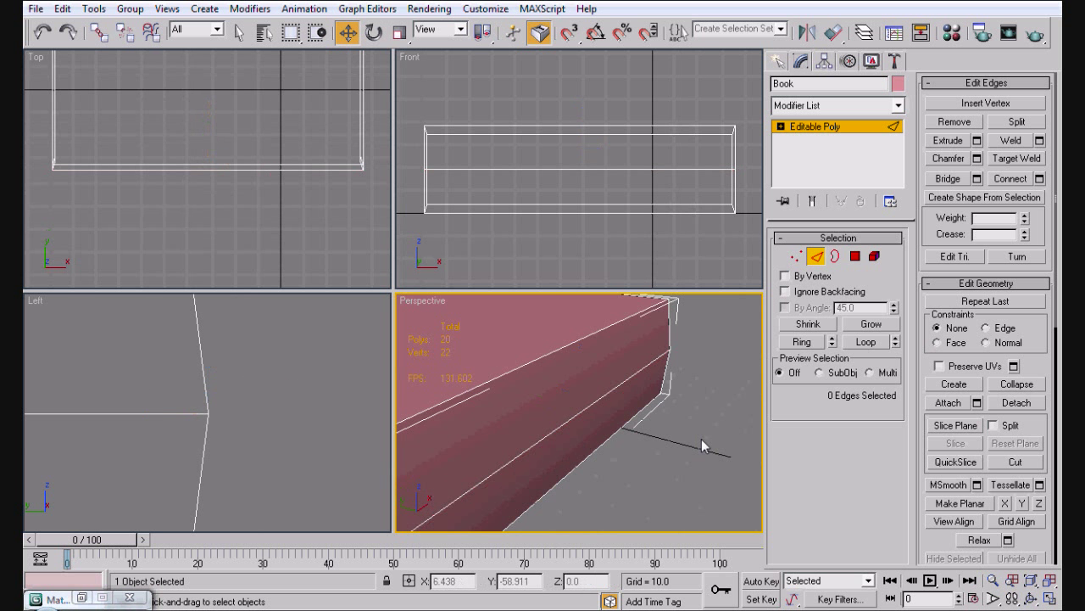
middle_click_drag(701, 438, 465, 431, "alt")
key("ctrl+z")
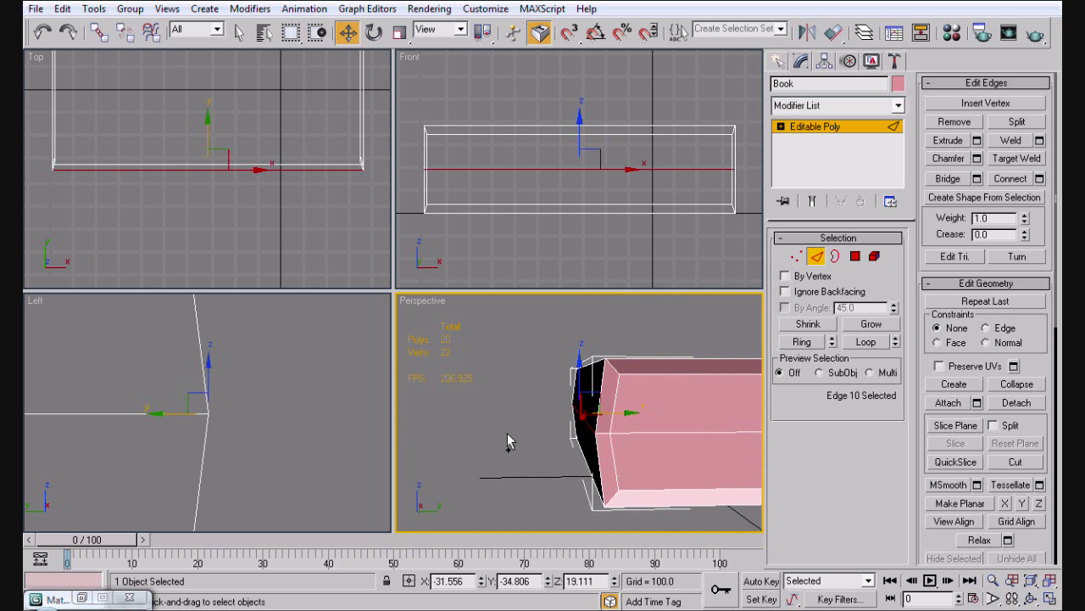
left_click(629, 429, "ctrl")
left_click_drag(622, 412, 608, 413)
scroll(445, 395, "down", 5)
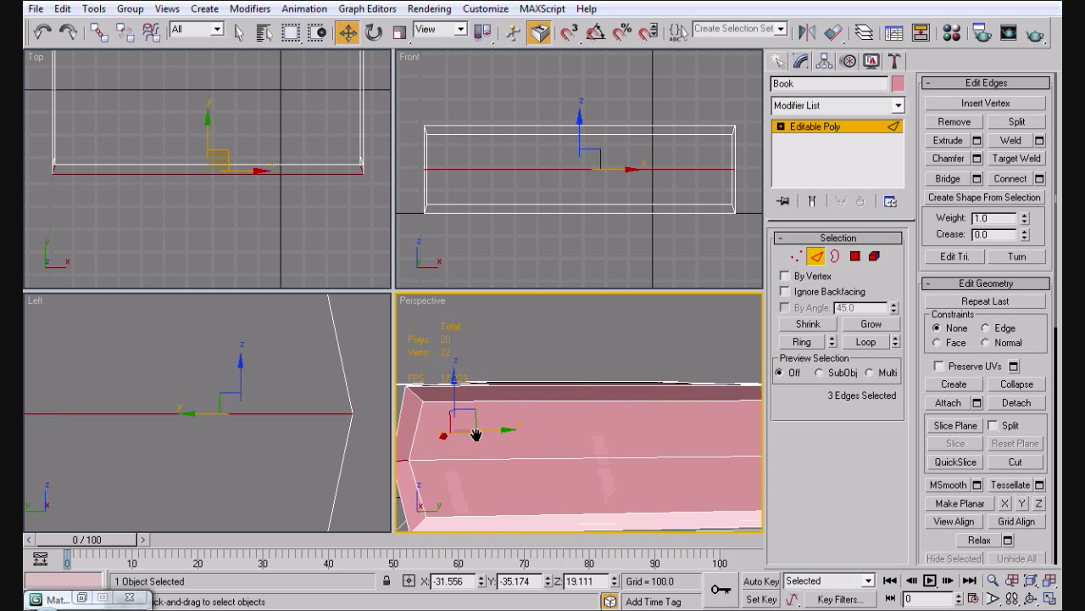
left_click(499, 408)
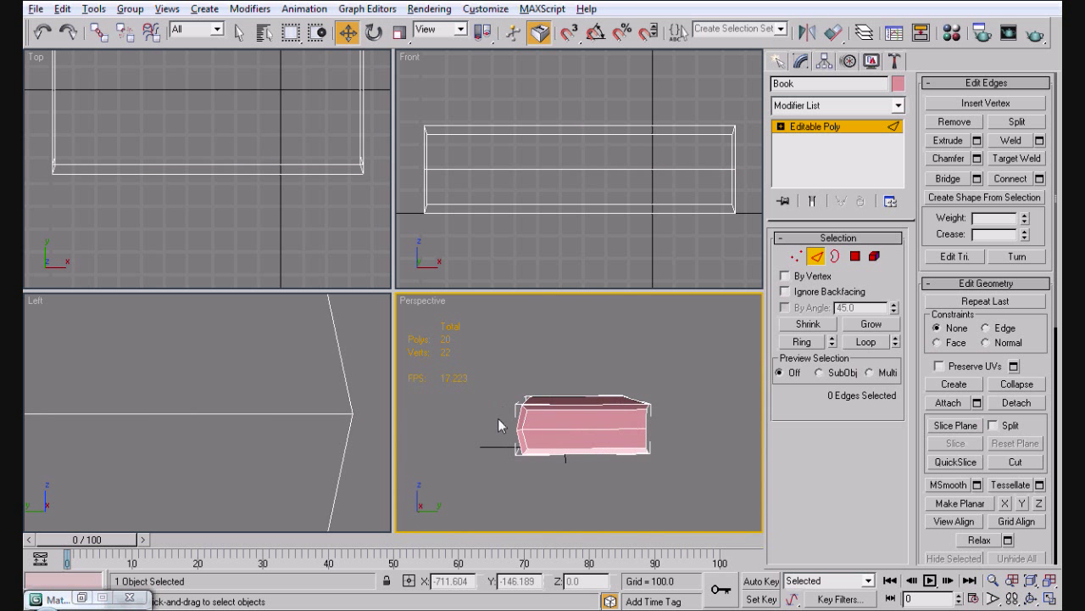
middle_click_drag(498, 418, 510, 458, "alt")
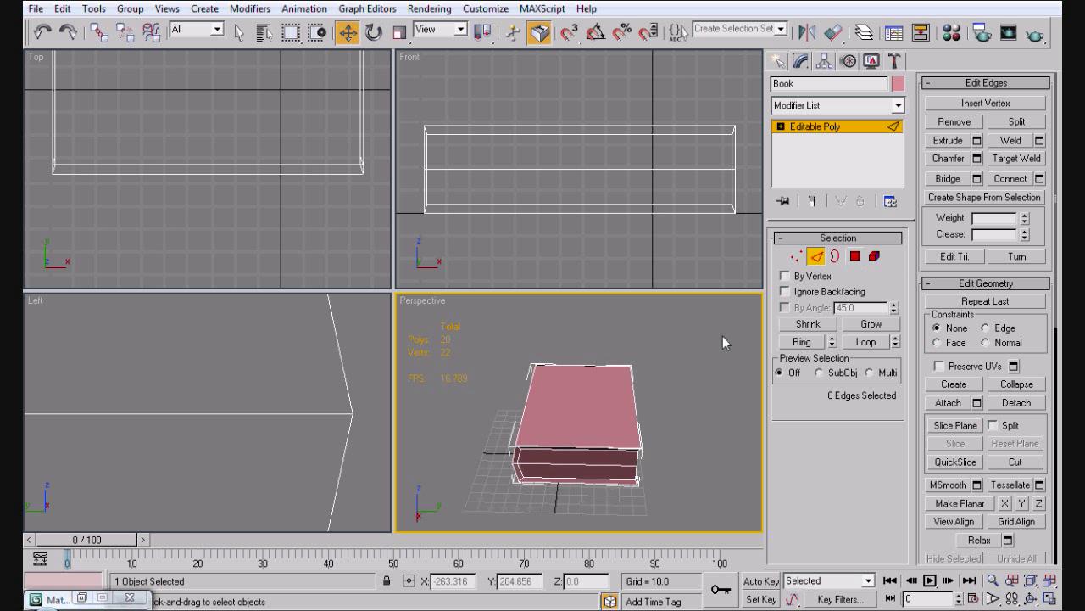
Step: Ctrl-select the first four cover edges of the book
left_click(635, 410)
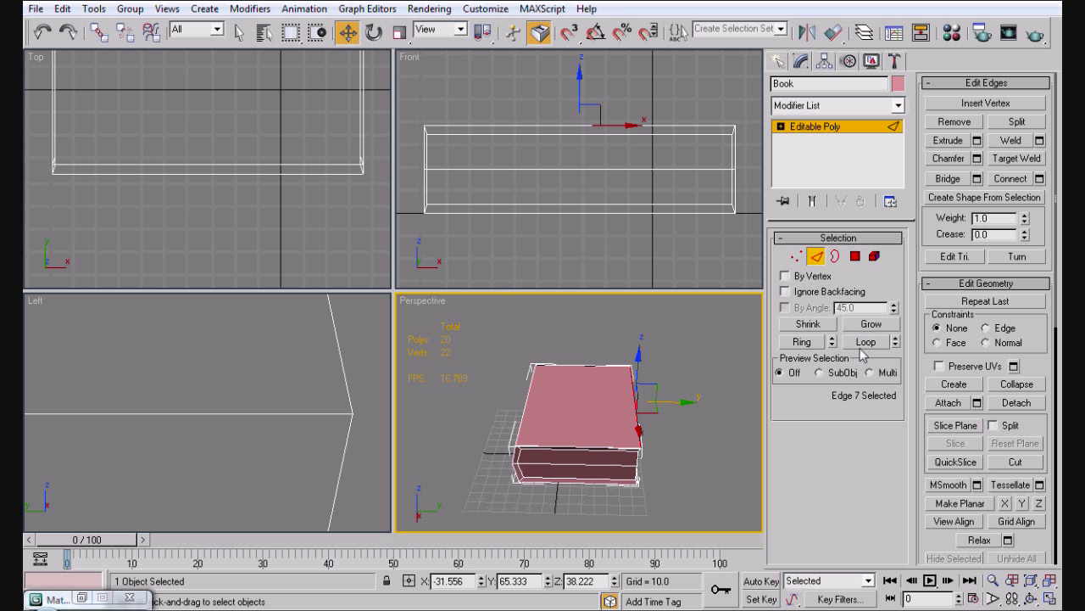
middle_click_drag(595, 436, 688, 431, "alt")
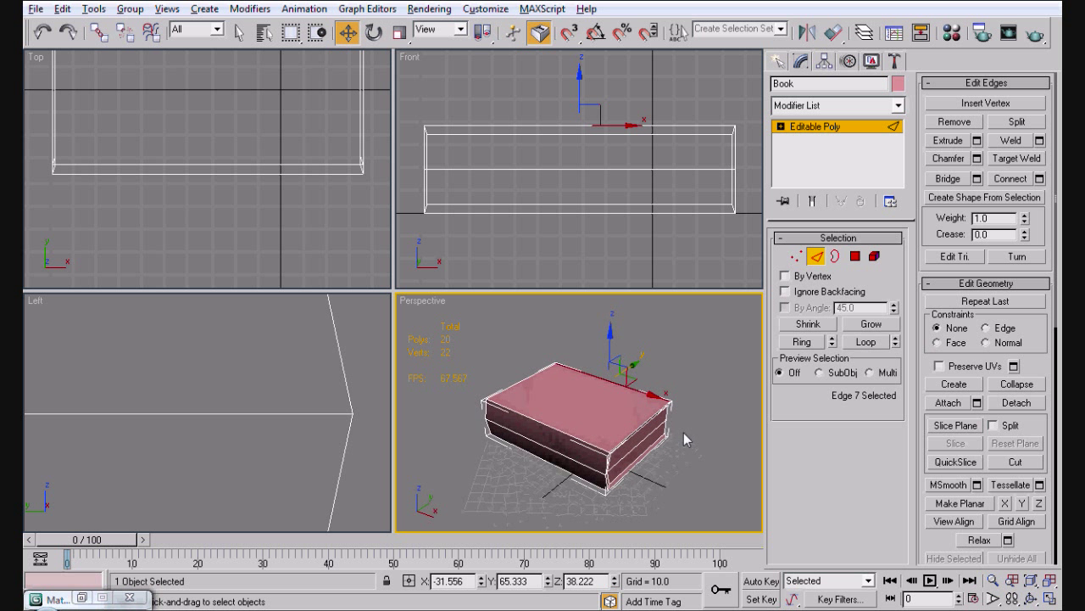
left_click(641, 426, "ctrl")
scroll(641, 425, "up", 6)
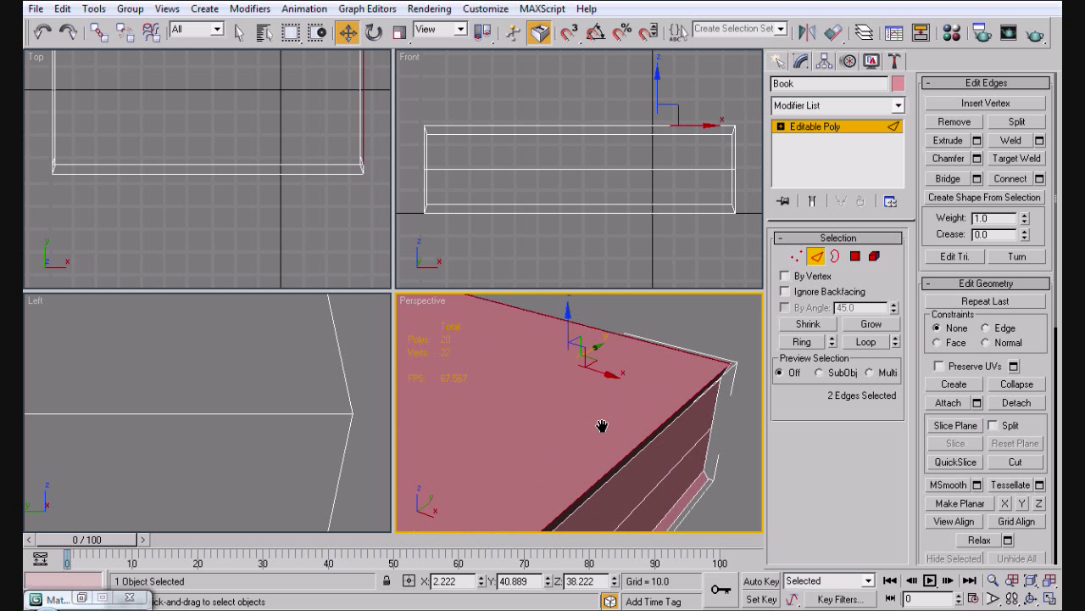
middle_click_drag(606, 424, 752, 605, "alt")
left_click(513, 463, "ctrl")
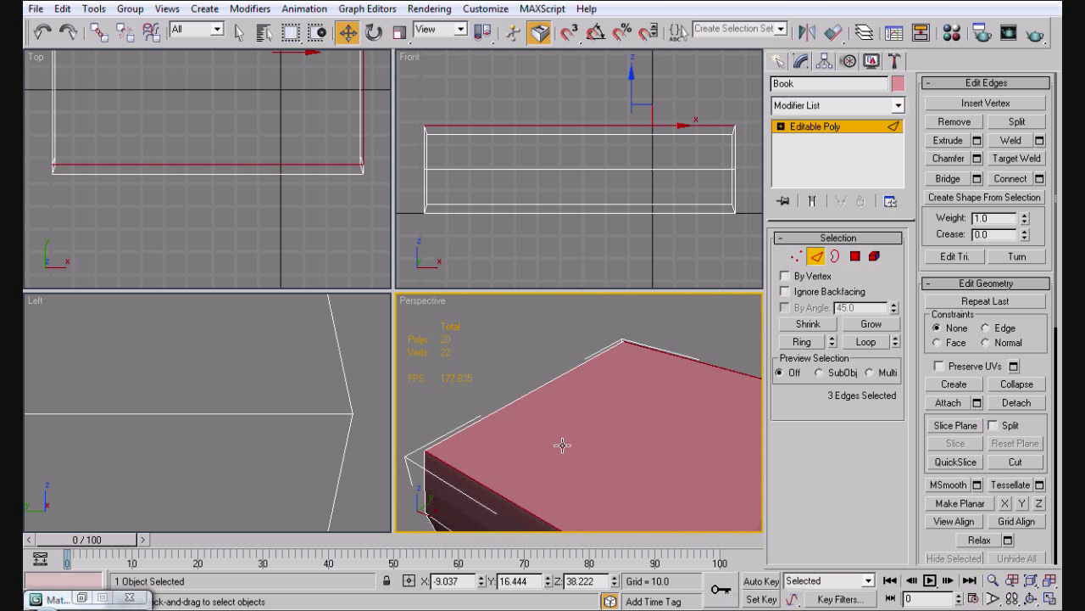
left_click(515, 399, "ctrl")
middle_click_drag(579, 430, 544, 392, "alt")
Step: Add four more edges and chamfer all eight, bringing the book to 32 polygons
left_click(543, 392, "ctrl")
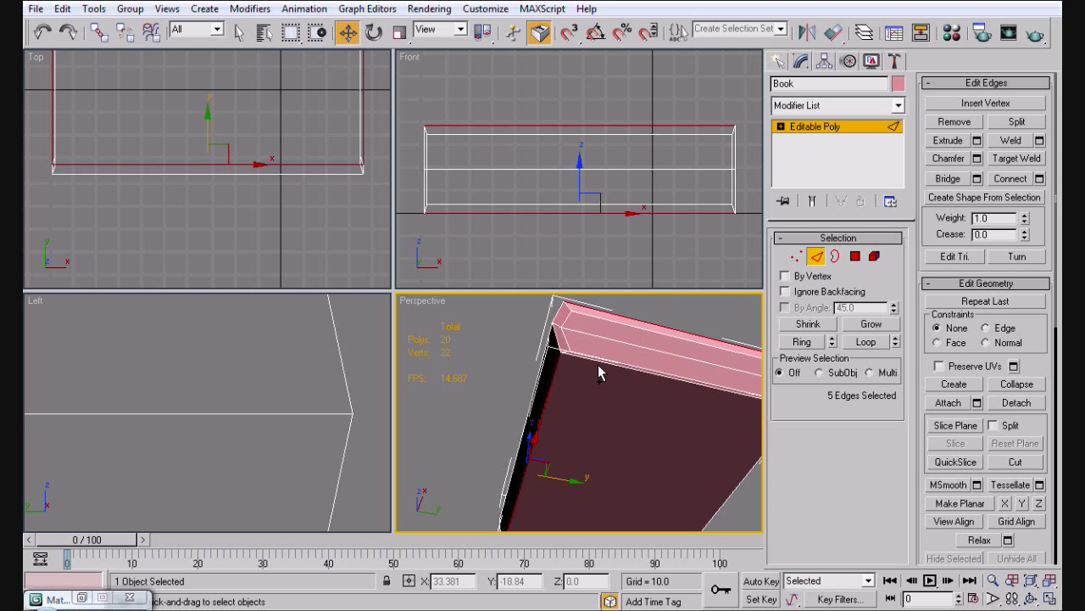
left_click(598, 365, "ctrl")
middle_click_drag(597, 364, 665, 384, "alt")
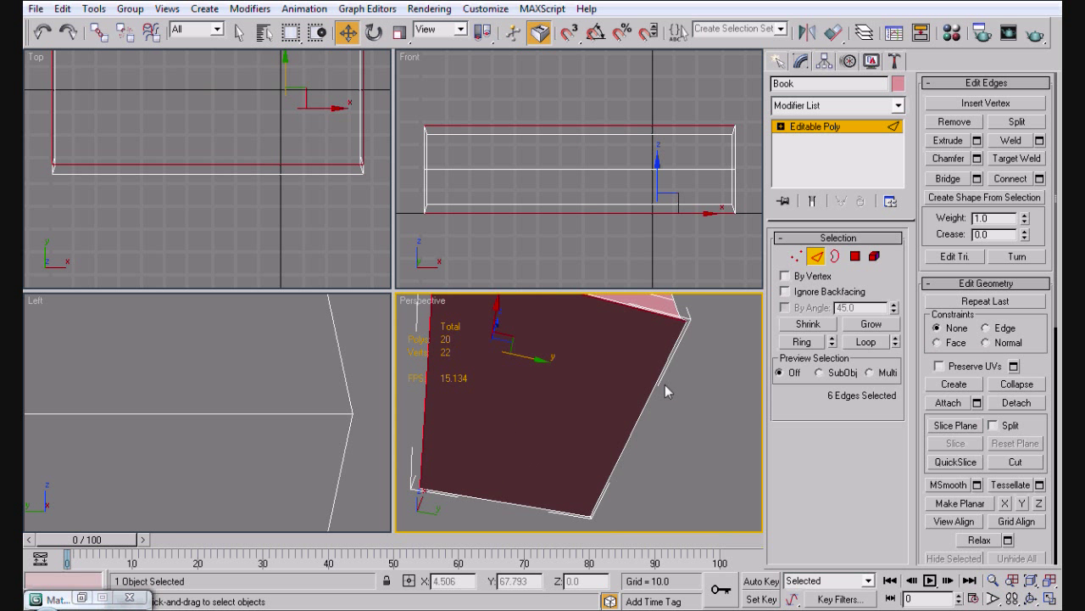
left_click(665, 384, "ctrl")
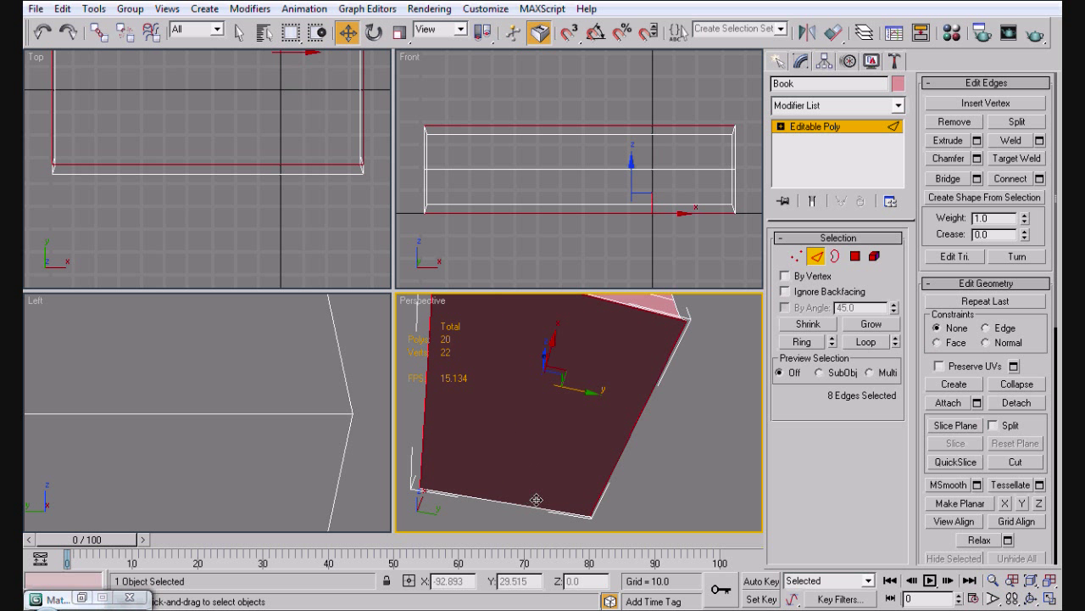
left_click(524, 507, "ctrl")
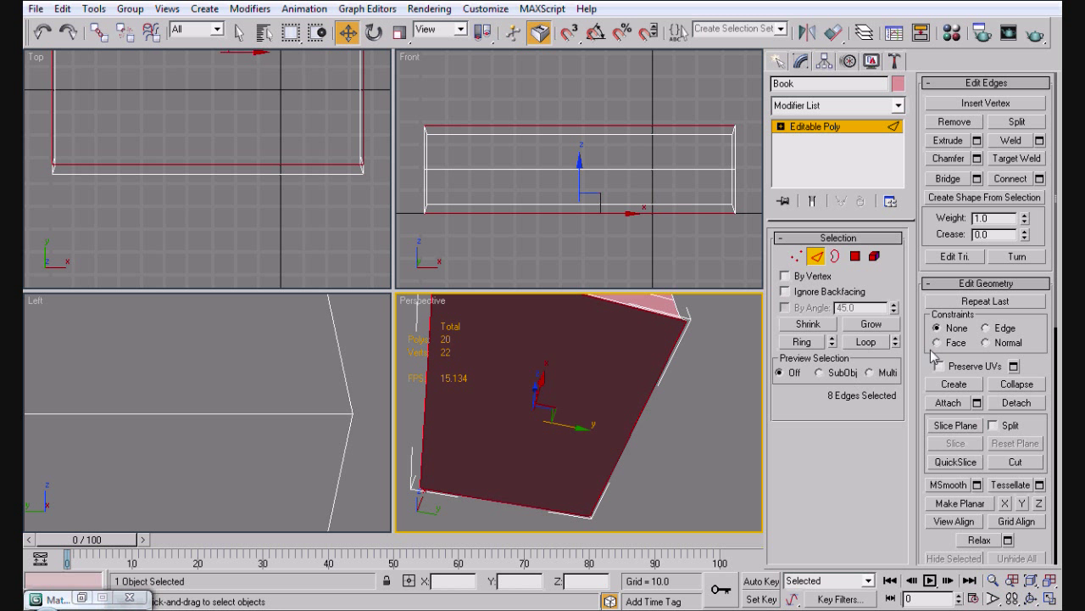
left_click(963, 159)
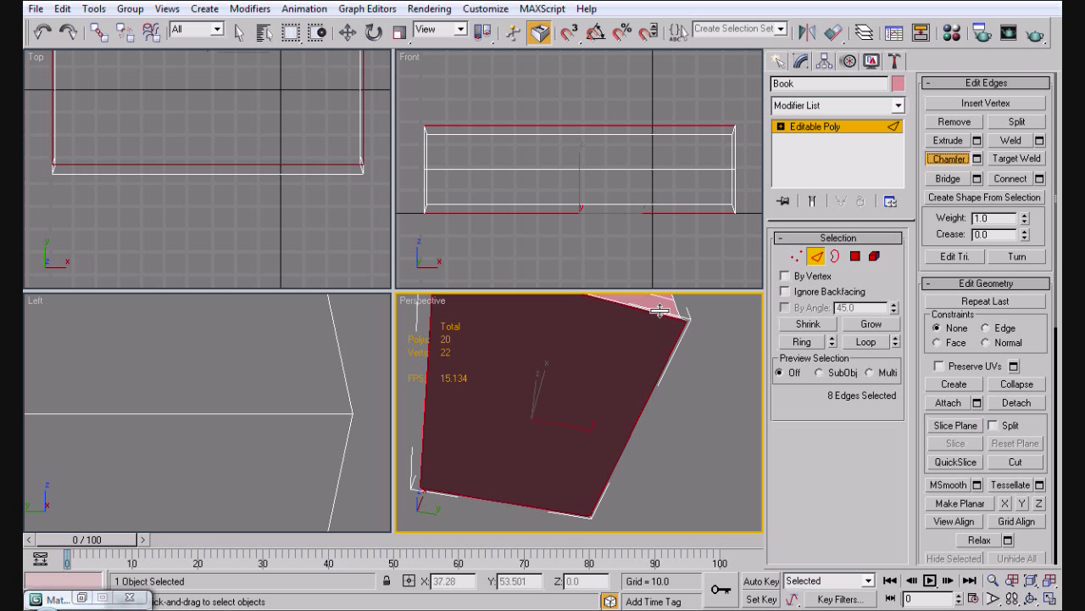
left_click_drag(659, 314, 659, 315)
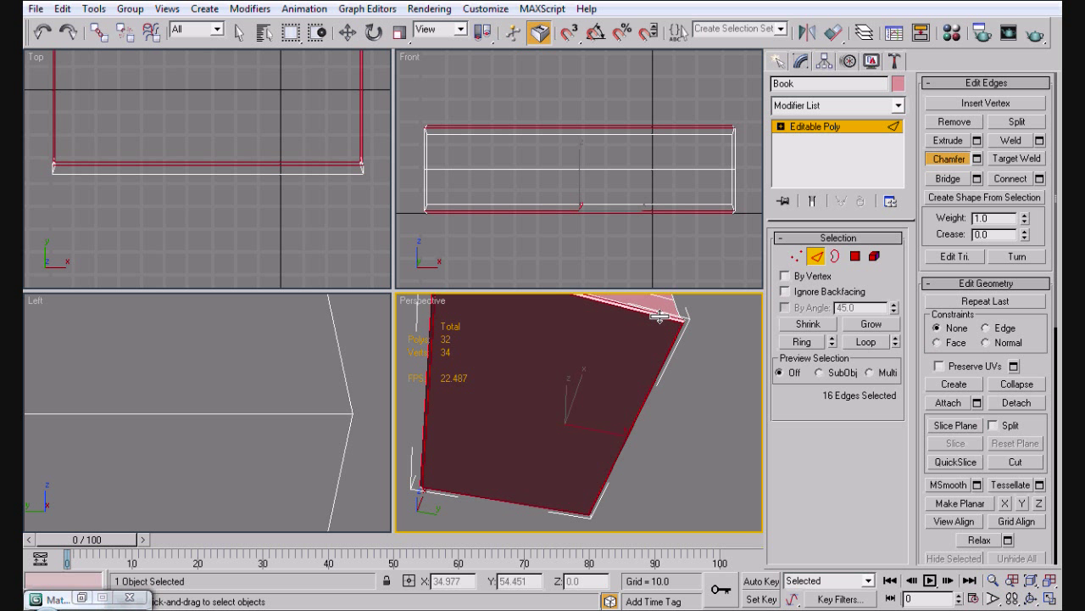
left_click(691, 327)
middle_click_drag(698, 331, 744, 366, "alt")
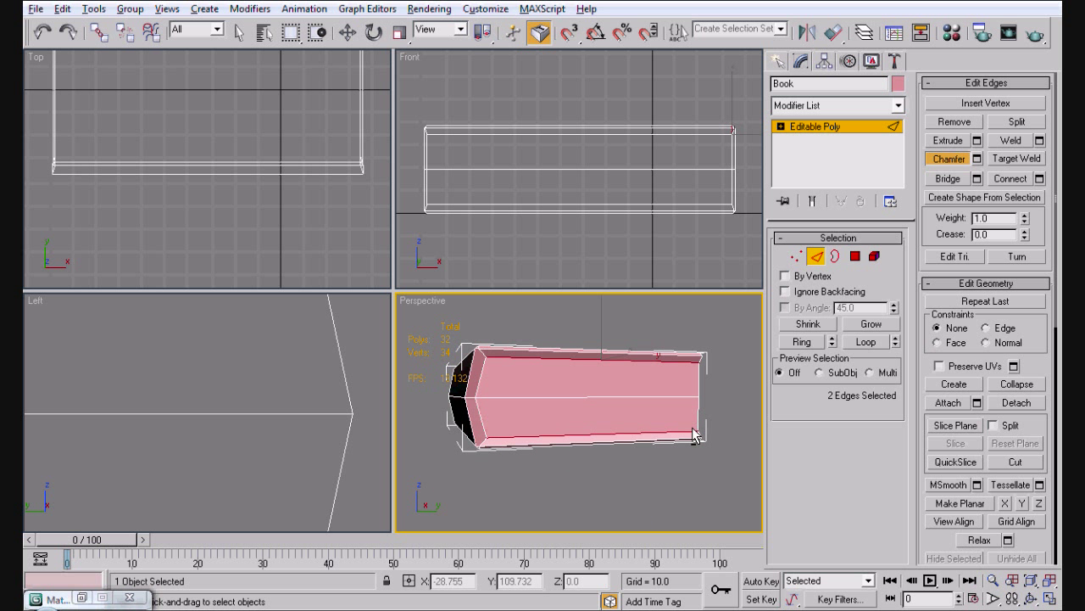
Step: Orbit around the book to view its end face and underside
middle_click_drag(692, 434, 620, 419, "alt")
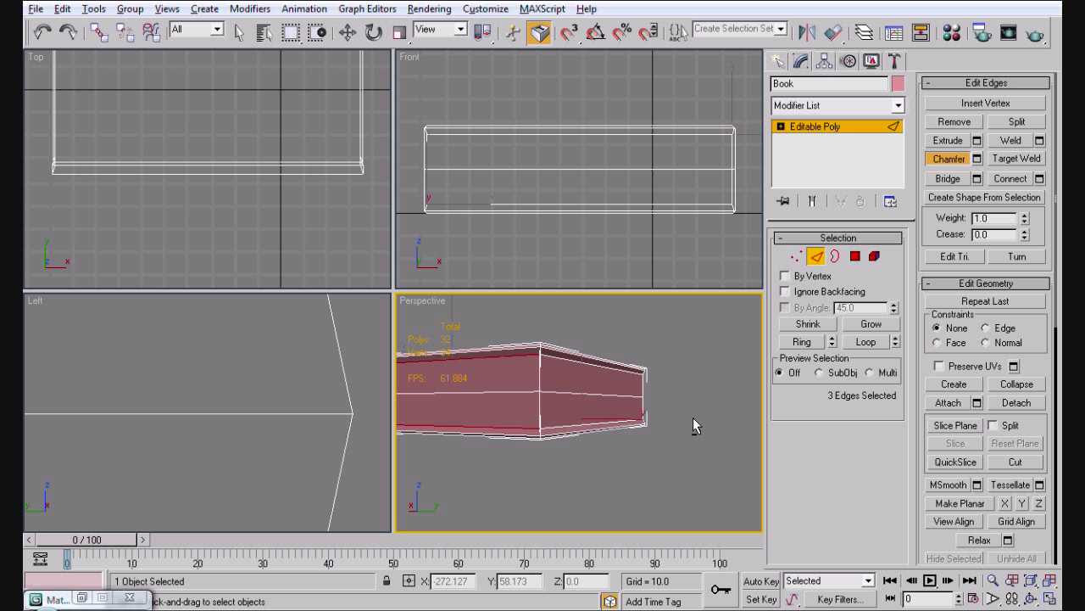
key("alt")
key("Right")
key("Right")
key("Escape")
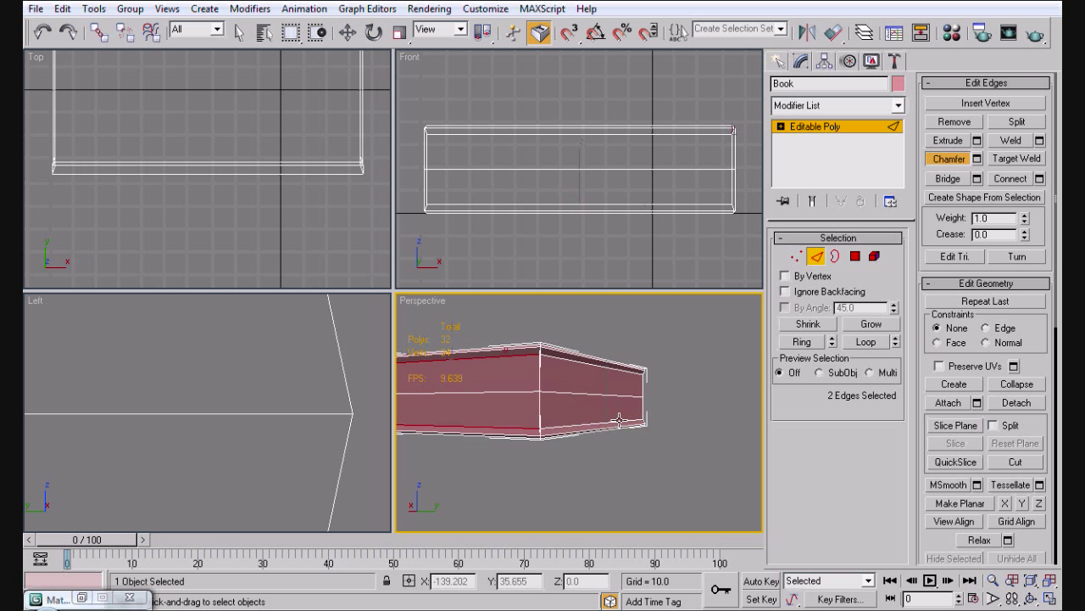
middle_click_drag(653, 429, 631, 422, "alt")
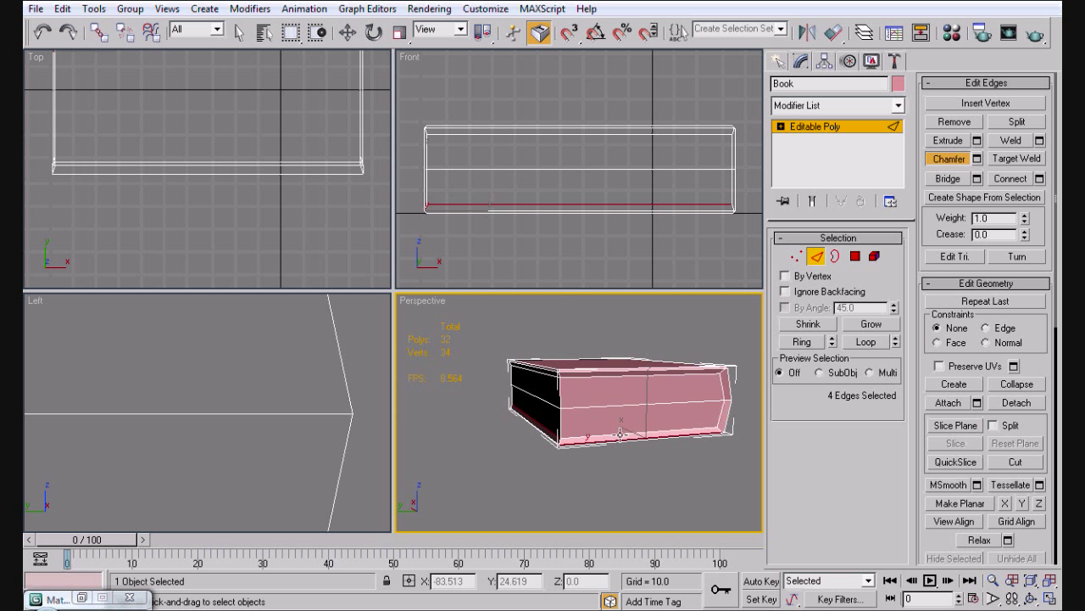
middle_click_drag(620, 435, 623, 402, "alt")
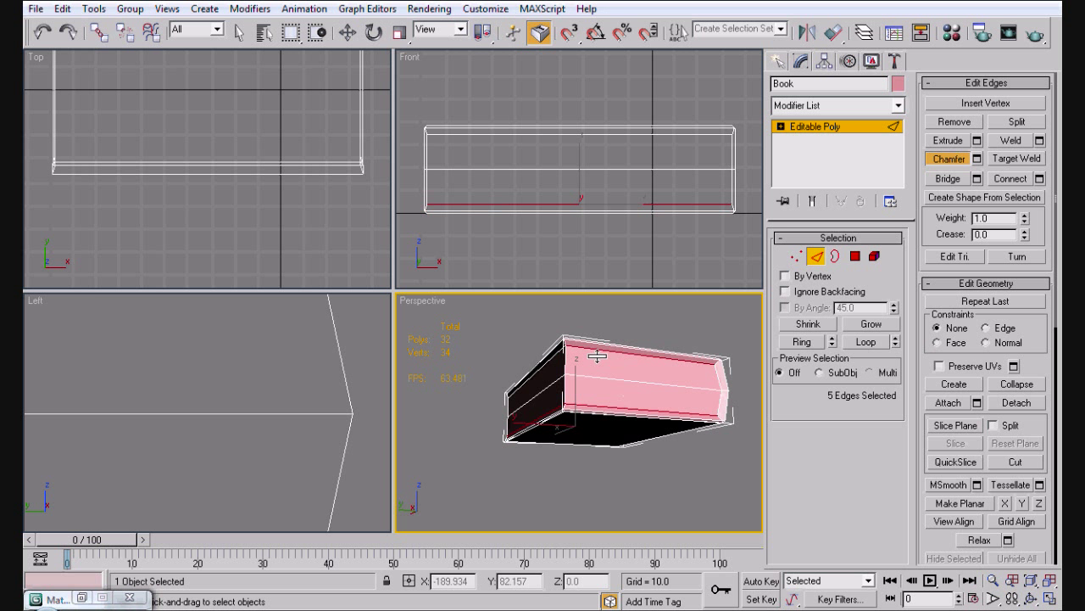
middle_click_drag(574, 392, 784, 428, "alt")
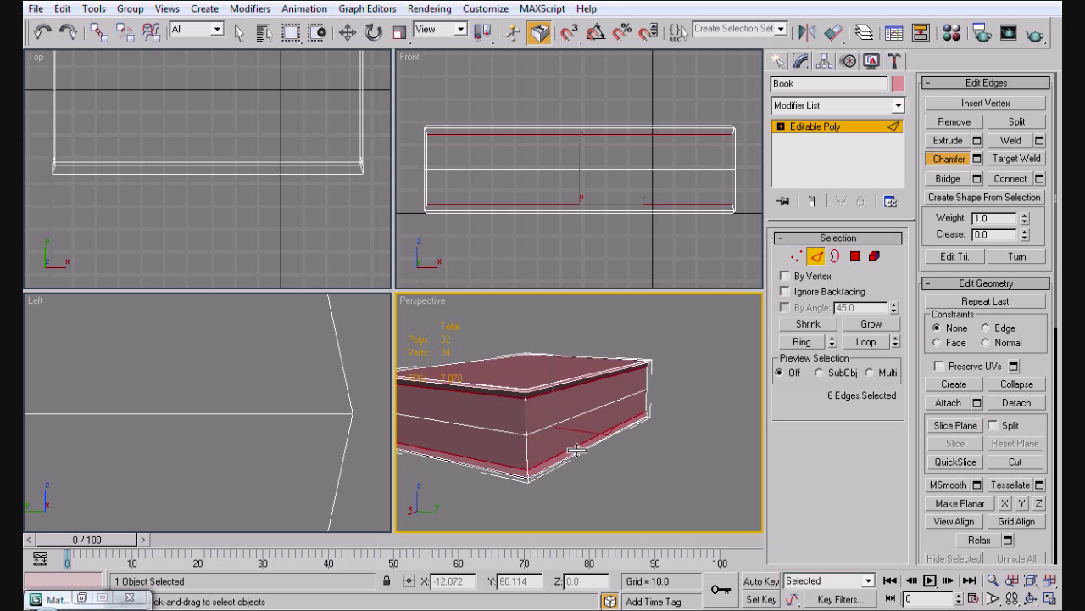
Step: Chamfer the six selected long edges, giving the book 38 polygons and 42 vertices
left_click_drag(577, 450, 577, 449)
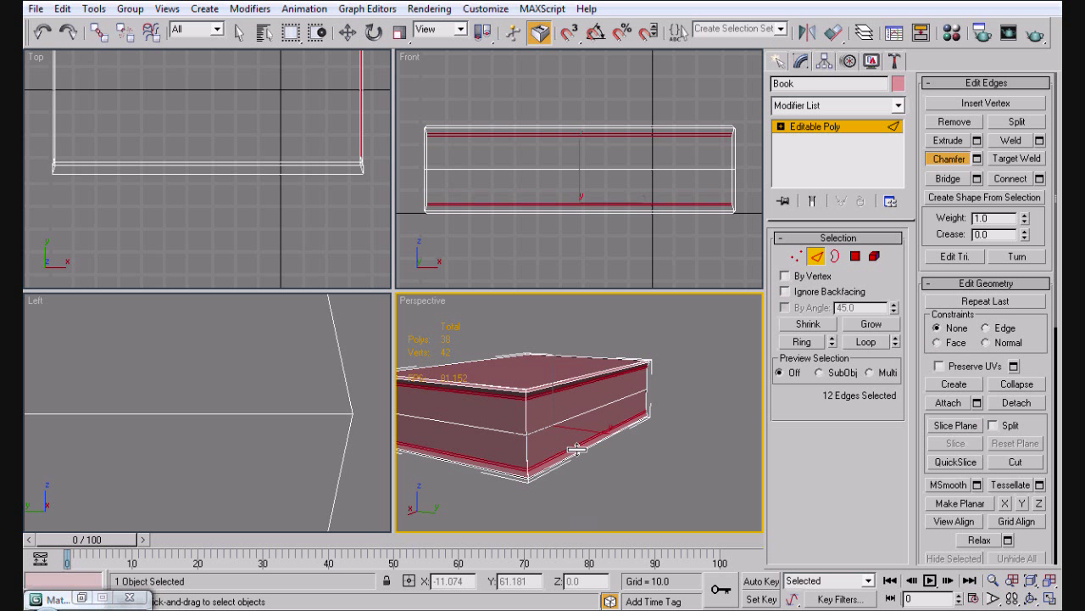
left_click(636, 470)
middle_click_drag(636, 471, 683, 473, "alt")
mouse_move(580, 413)
middle_mouse_down("alt")
mouse_move(593, 405)
mouse_move(576, 409)
middle_mouse_up("alt")
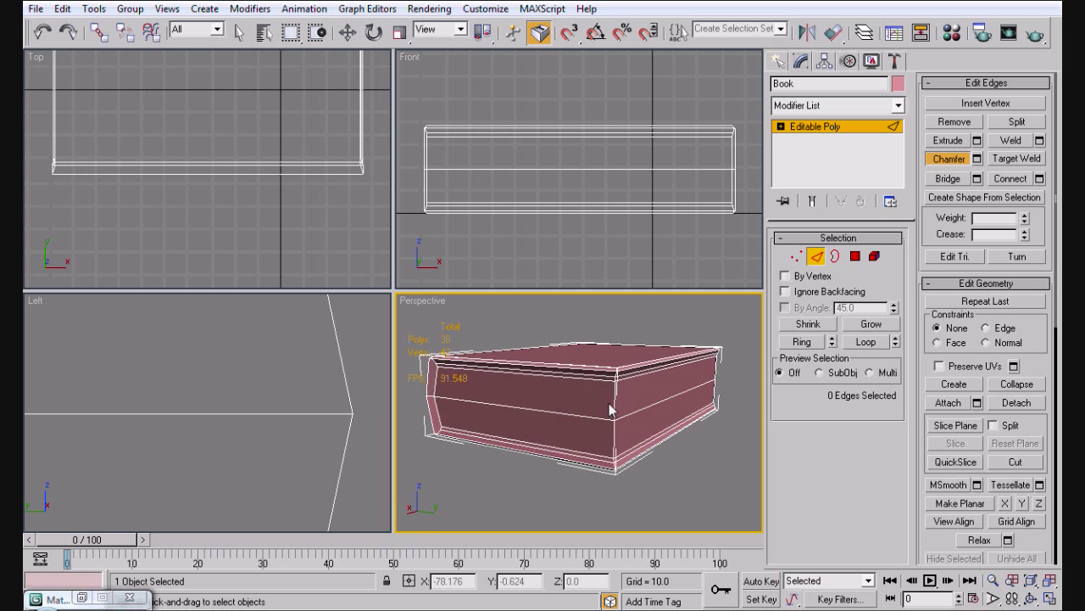
middle_click_drag(665, 405, 757, 386, "alt")
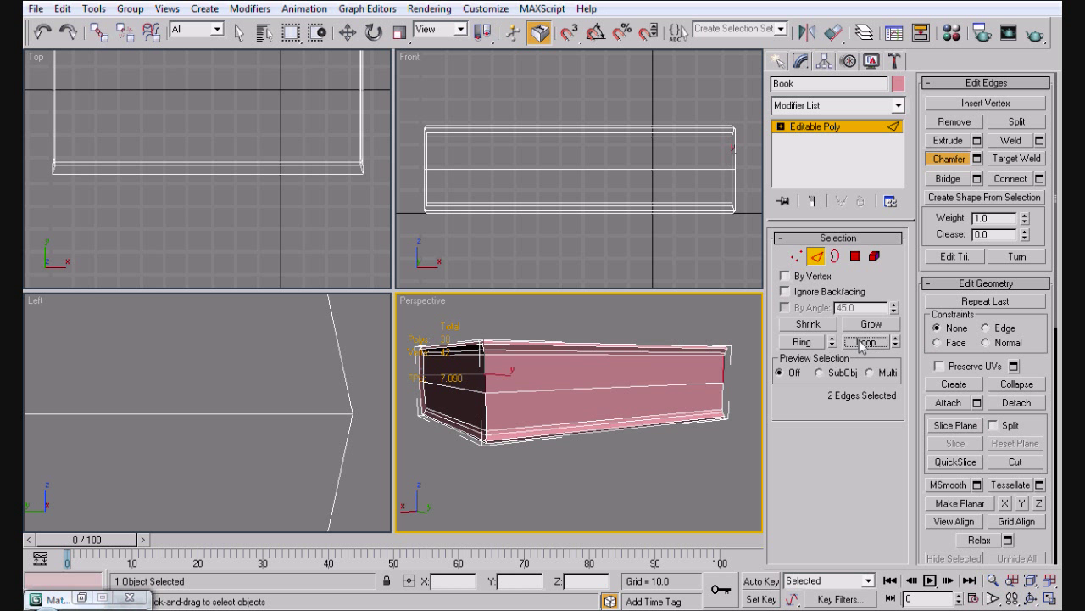
Step: Chamfer the 16 edges of the end loops on both ends of the book, bringing it to 54 polygons
middle_click_drag(570, 430, 626, 439, "alt")
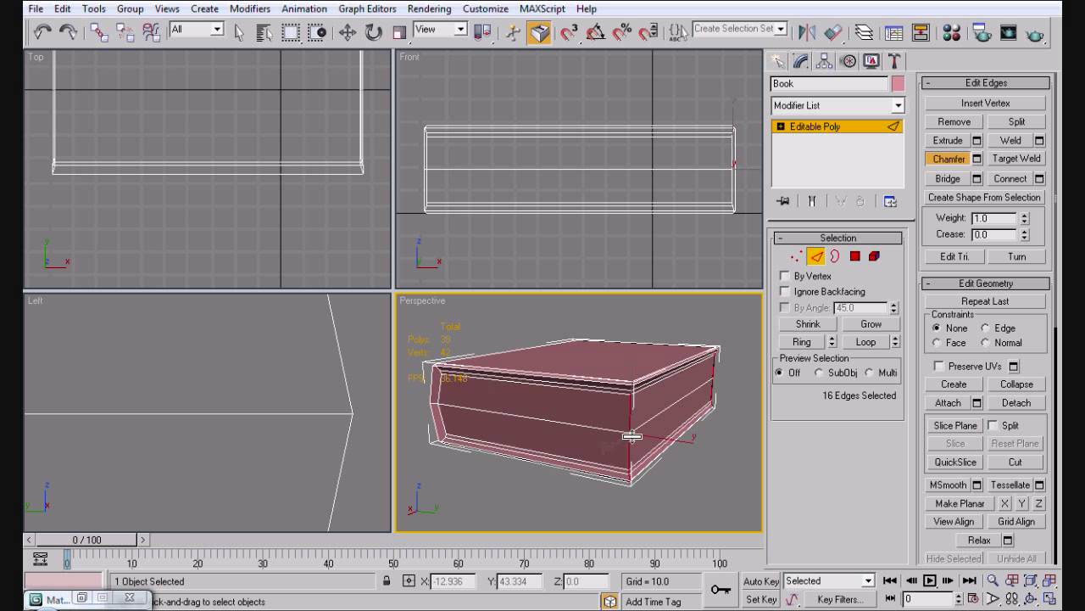
left_click_drag(631, 438, 635, 440)
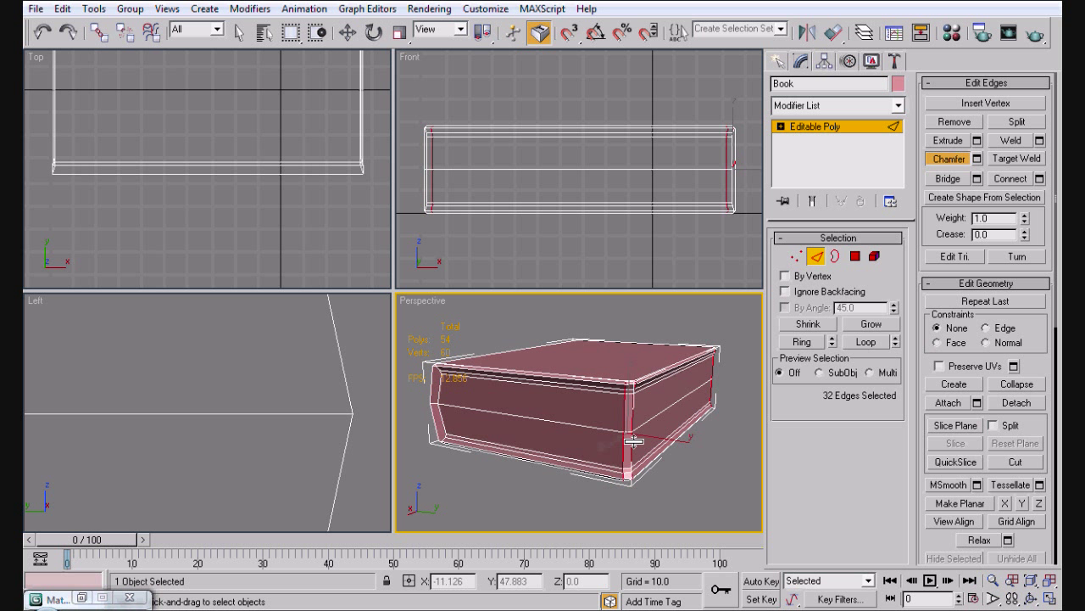
left_click(655, 458)
mouse_move(654, 467)
middle_mouse_down("alt")
mouse_move(594, 484)
mouse_move(606, 468)
mouse_move(653, 460)
mouse_move(671, 484)
mouse_move(685, 481)
mouse_move(606, 477)
mouse_move(651, 458)
mouse_move(722, 507)
mouse_move(606, 407)
mouse_move(560, 436)
mouse_move(503, 419)
mouse_move(585, 355)
mouse_move(582, 296)
mouse_move(537, 346)
mouse_move(599, 467)
mouse_move(661, 507)
middle_mouse_up("alt")
Step: Scale the book's top polygon slightly inward and raise it a little on Z
left_click(856, 256)
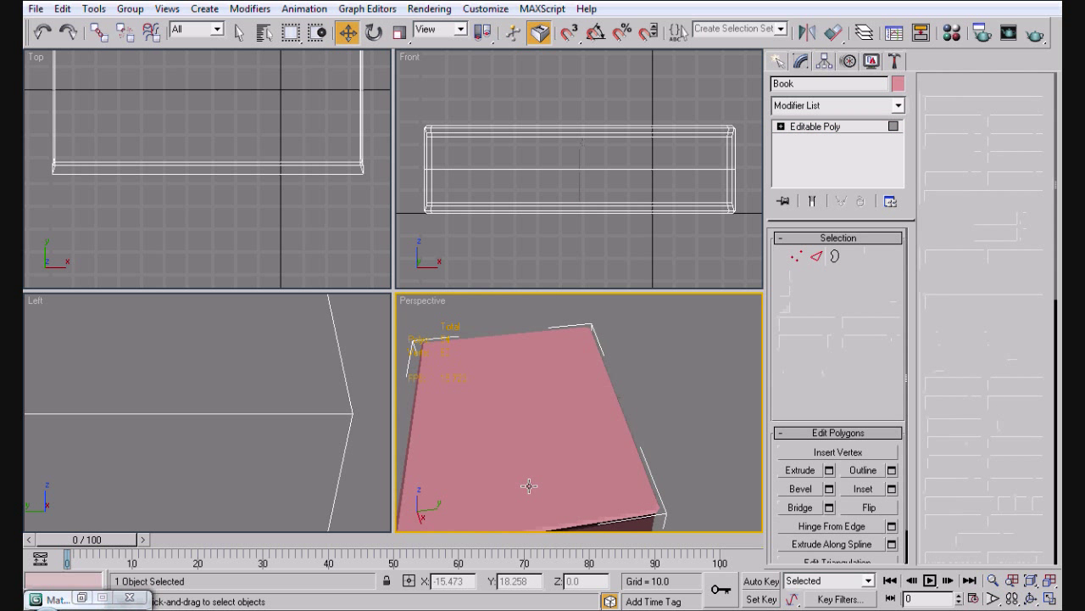
left_click(528, 484)
key("r")
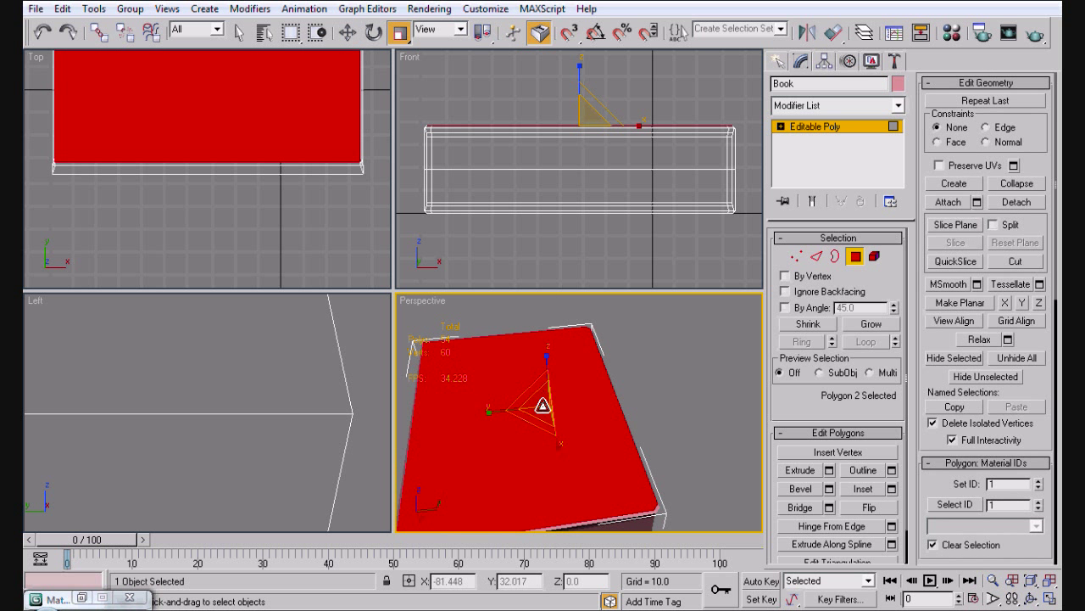
left_click_drag(543, 406, 545, 404)
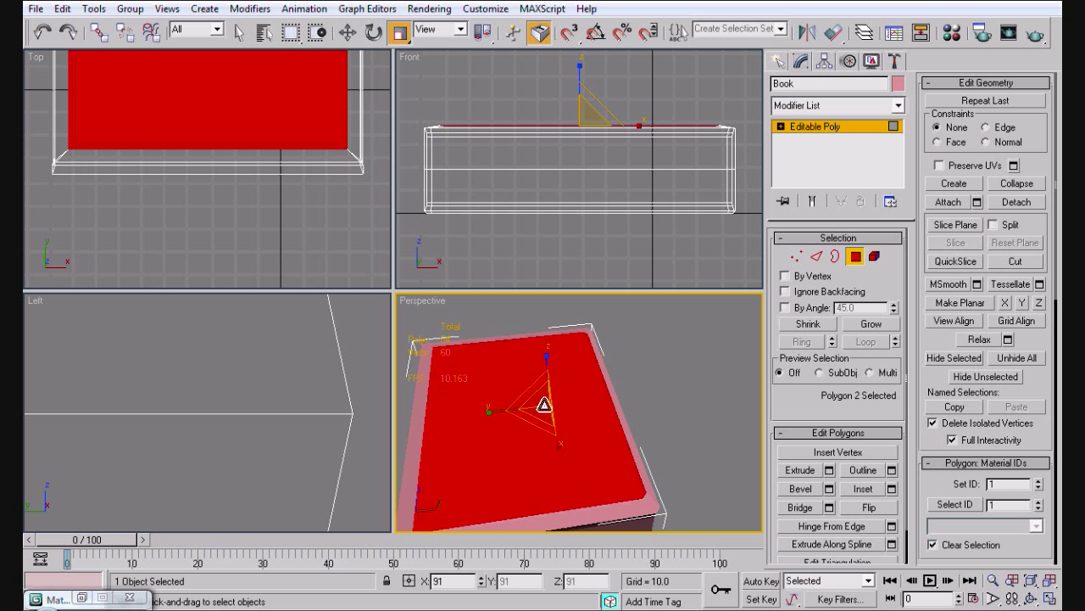
mouse_move(582, 406)
middle_mouse_down("alt")
mouse_move(552, 387)
mouse_move(570, 399)
middle_mouse_up("alt")
key("w")
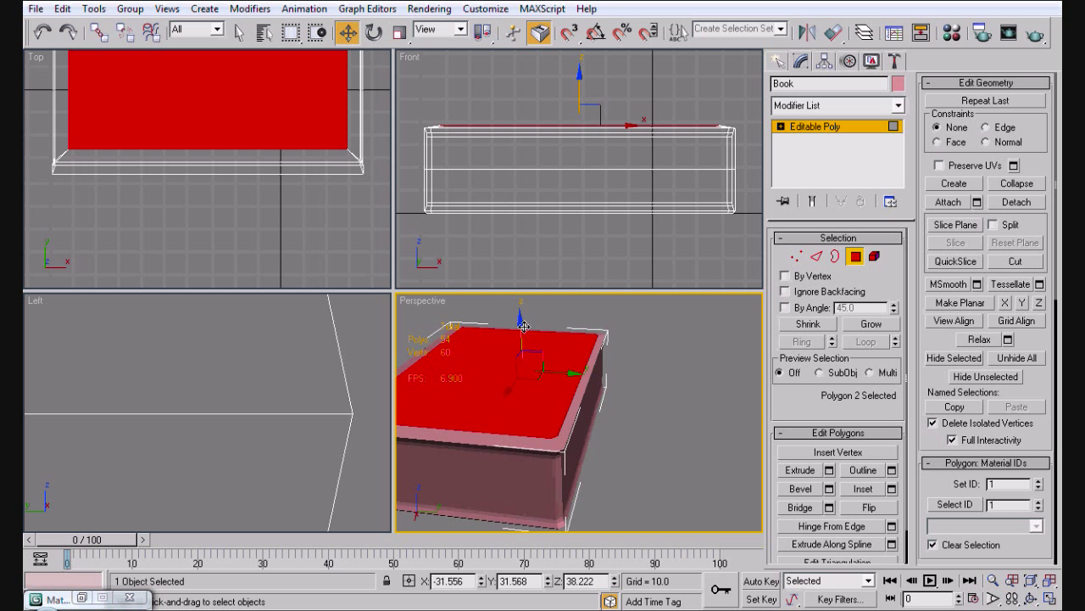
left_click_drag(524, 326, 524, 325)
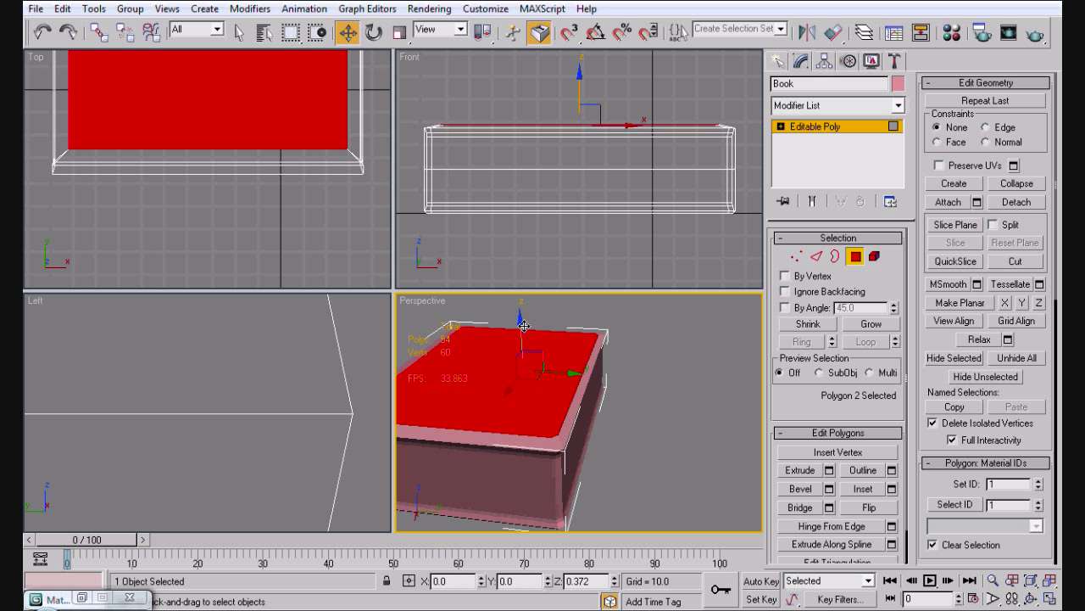
Step: Inspect the book's other polygons, clear the face selection and switch to Edge level
key("ctrl+a")
middle_click_drag(609, 424, 512, 381, "alt")
left_click(505, 385)
key("r")
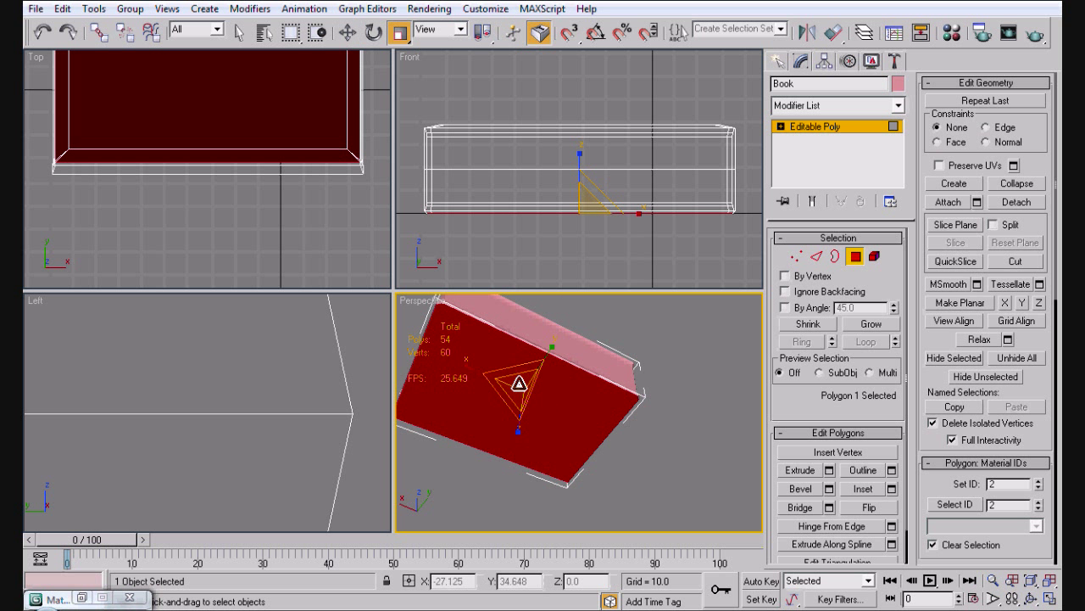
left_click(624, 446)
middle_click_drag(625, 446, 759, 309, "alt")
left_click(816, 256)
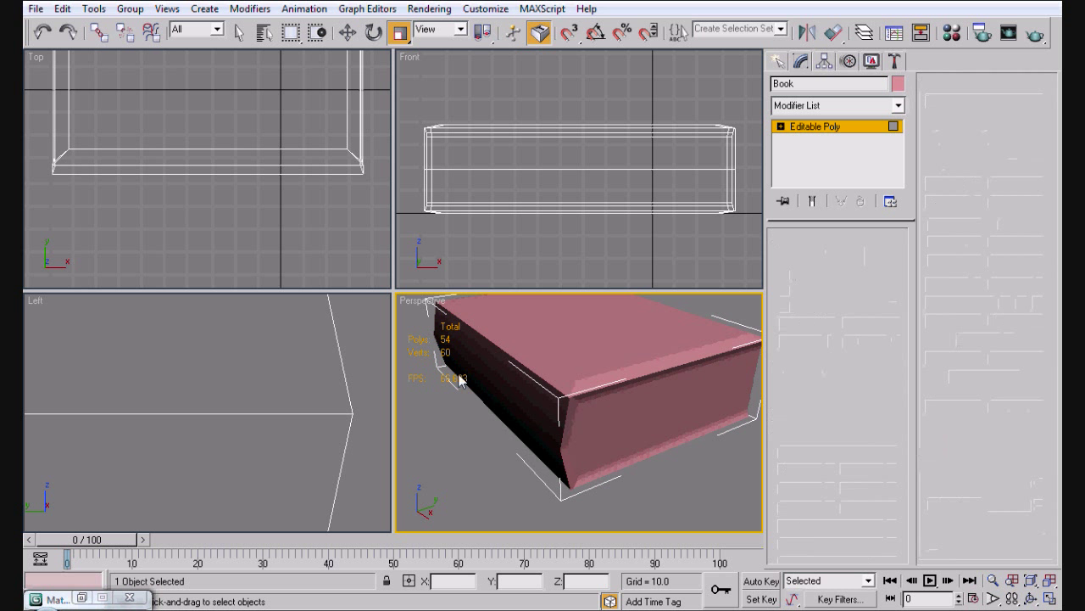
Step: Chamfer two underside edges into doubled edges, raising the book to 60 polygons, then deselect
left_click(494, 342)
mouse_move(495, 342)
middle_mouse_down("alt")
mouse_move(508, 315)
mouse_move(475, 318)
mouse_move(502, 362)
middle_mouse_up("alt")
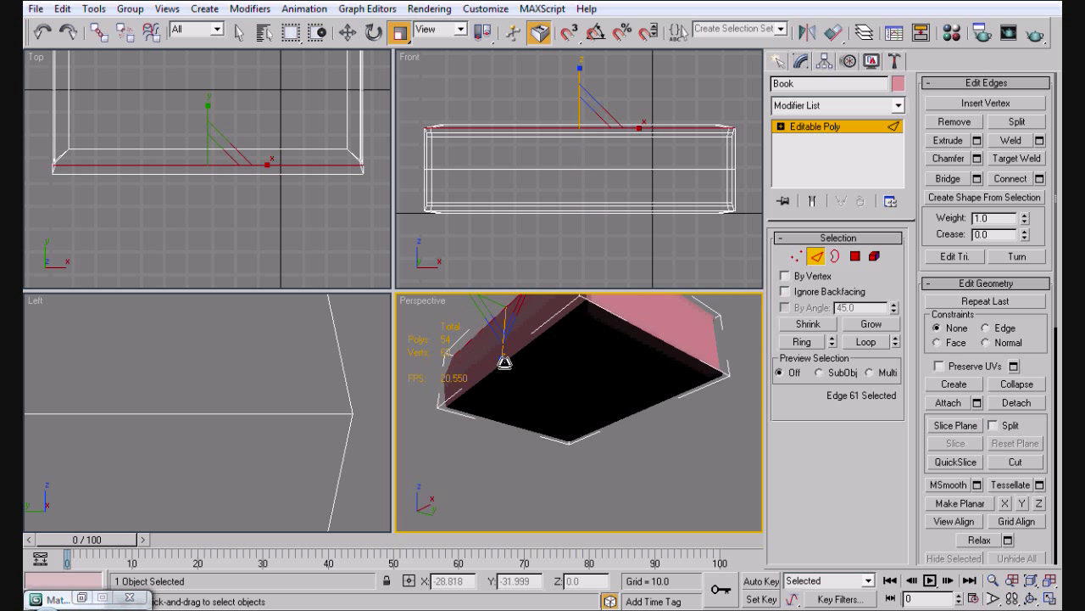
left_click(504, 363, "ctrl")
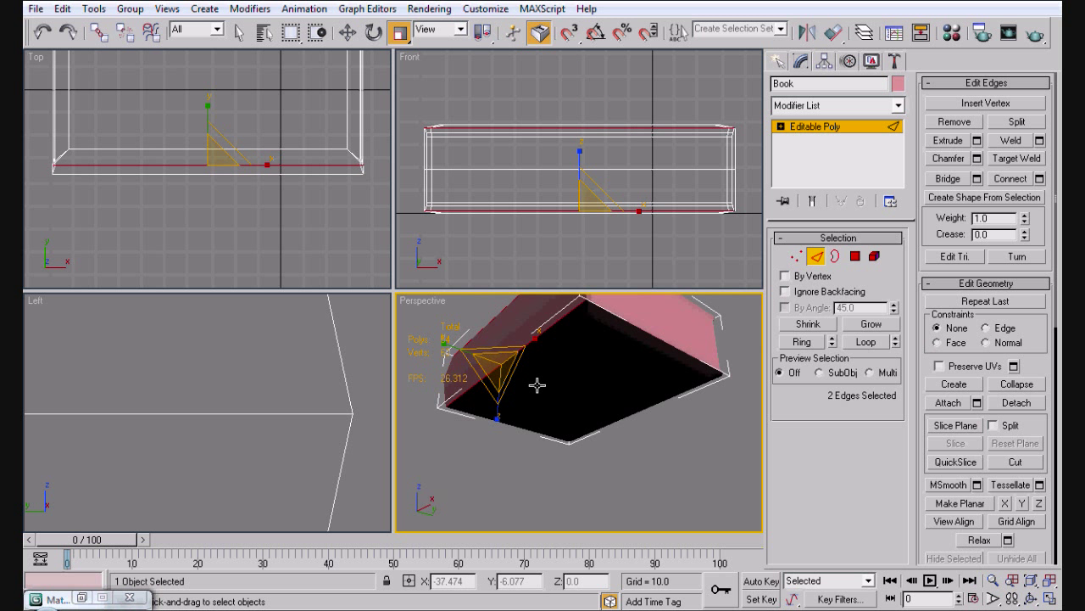
left_click(949, 158)
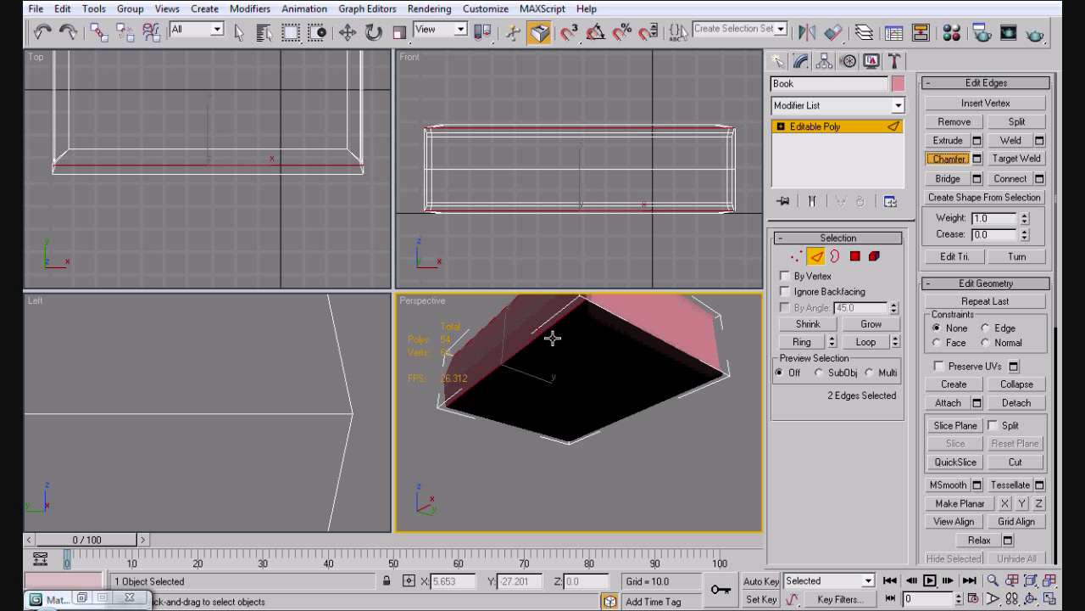
left_click_drag(548, 327, 550, 332)
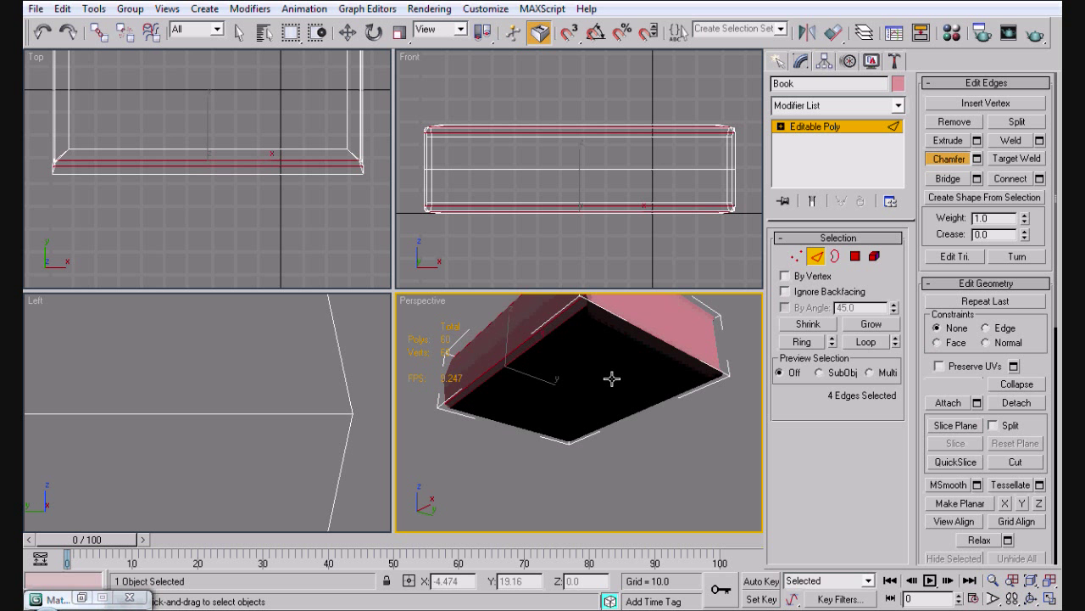
left_click(659, 383)
middle_click_drag(659, 383, 703, 407, "alt")
left_click(681, 414)
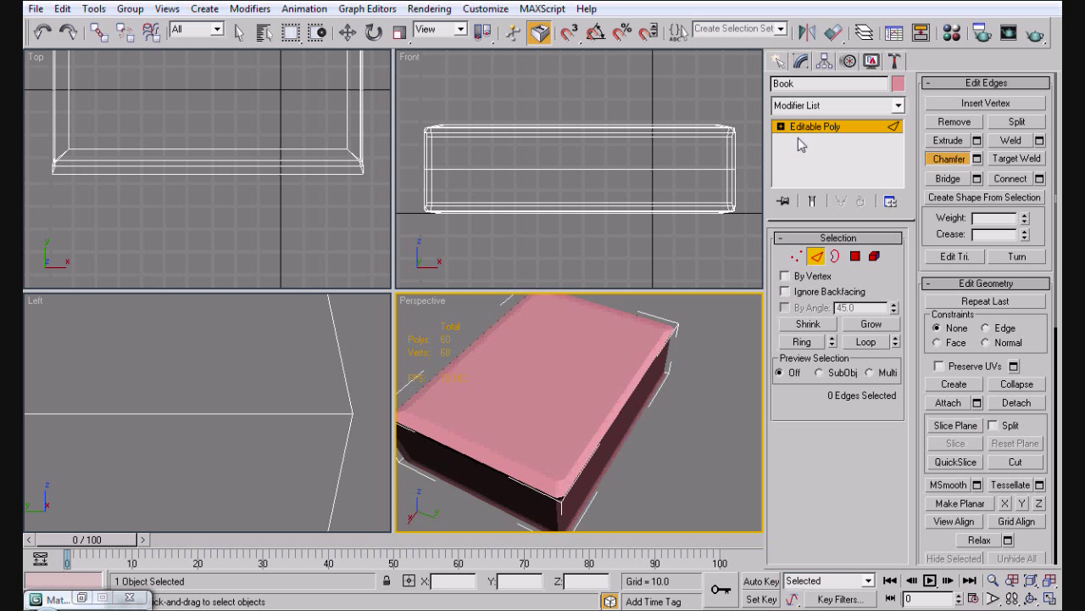
Step: Add a NURMS MeshSmooth modifier with Iterations 0 to the book and reselect it
left_click(813, 108)
scroll(813, 119, "down", 18)
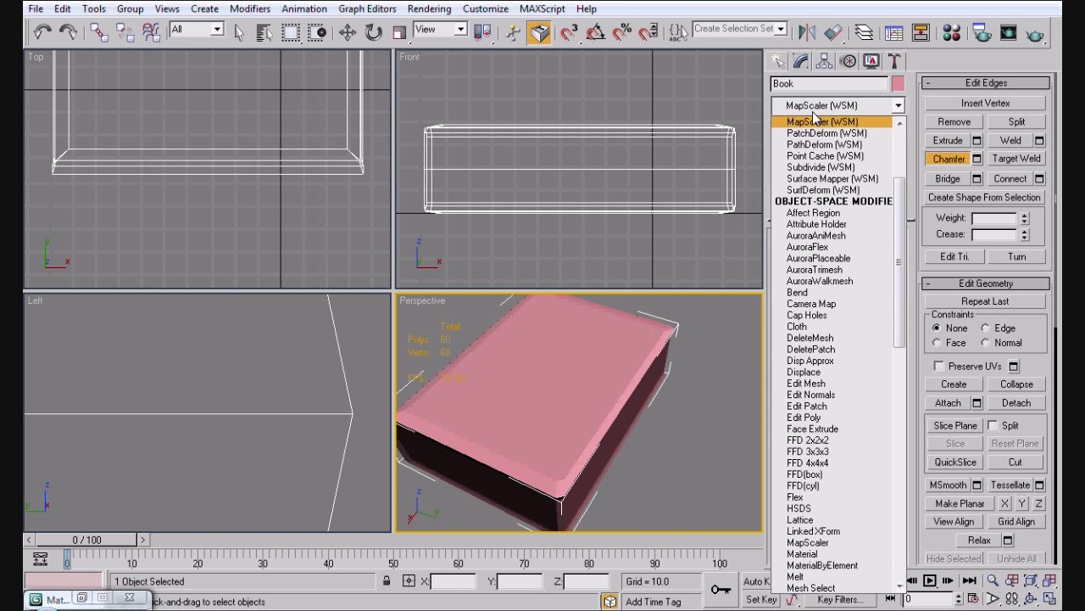
scroll(813, 117, "down", 2)
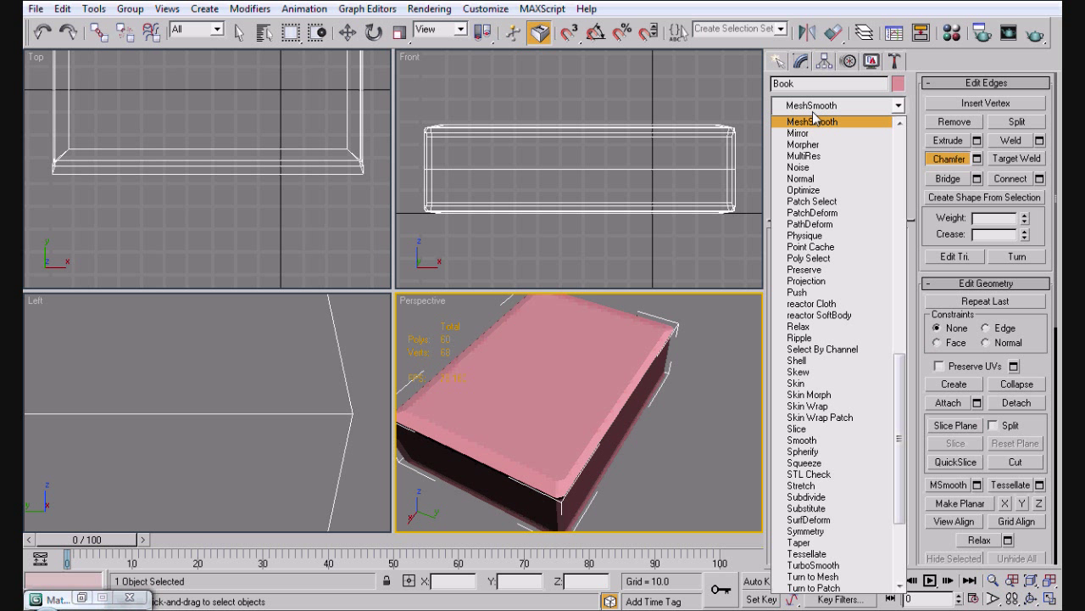
left_click(813, 121)
left_click(737, 366)
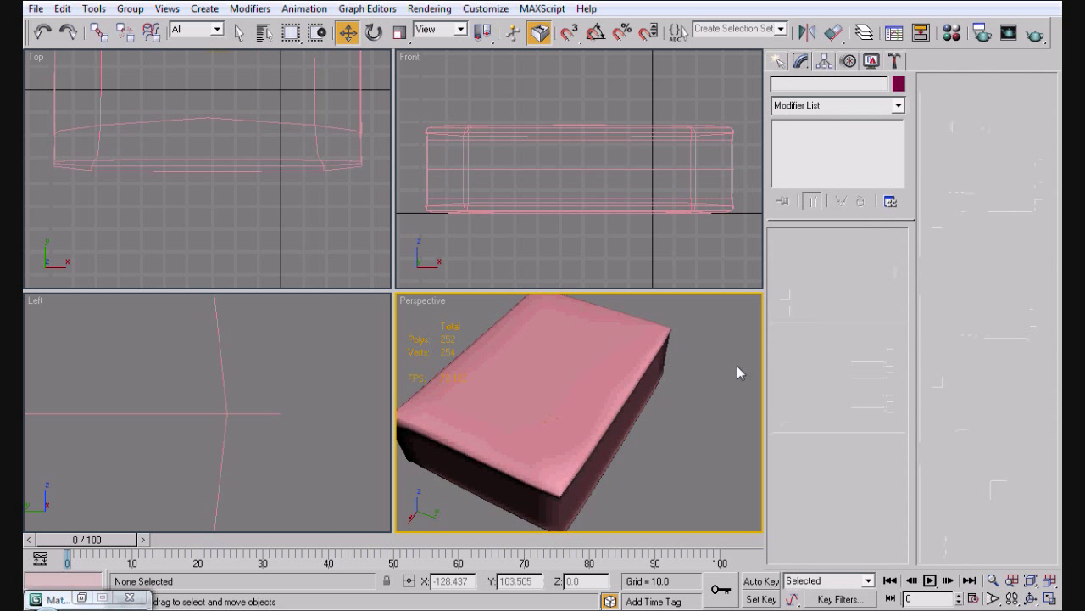
middle_click_drag(737, 366, 788, 347, "alt")
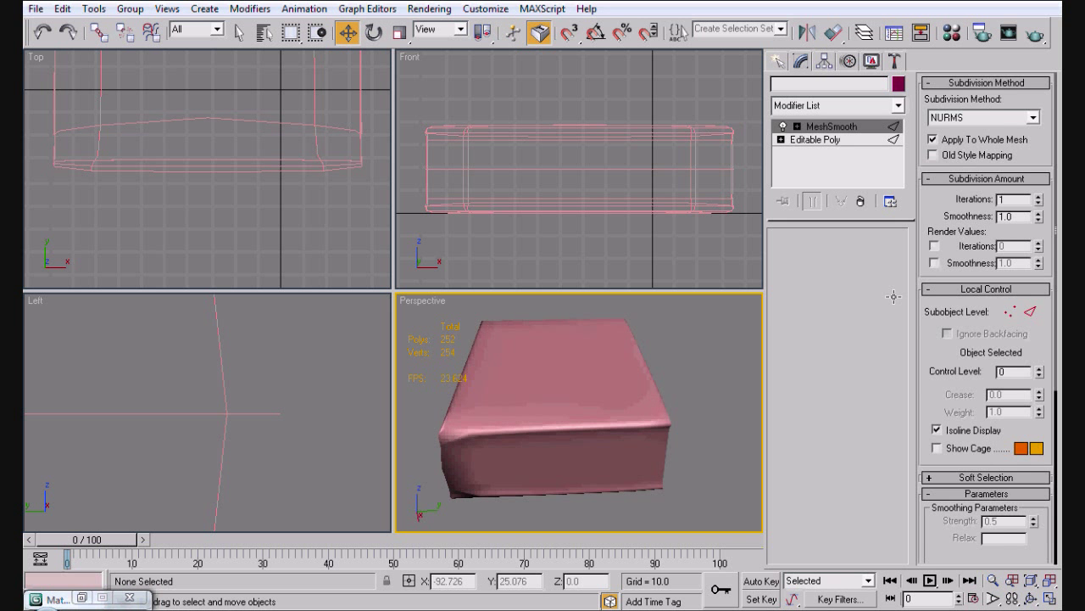
left_click(890, 358)
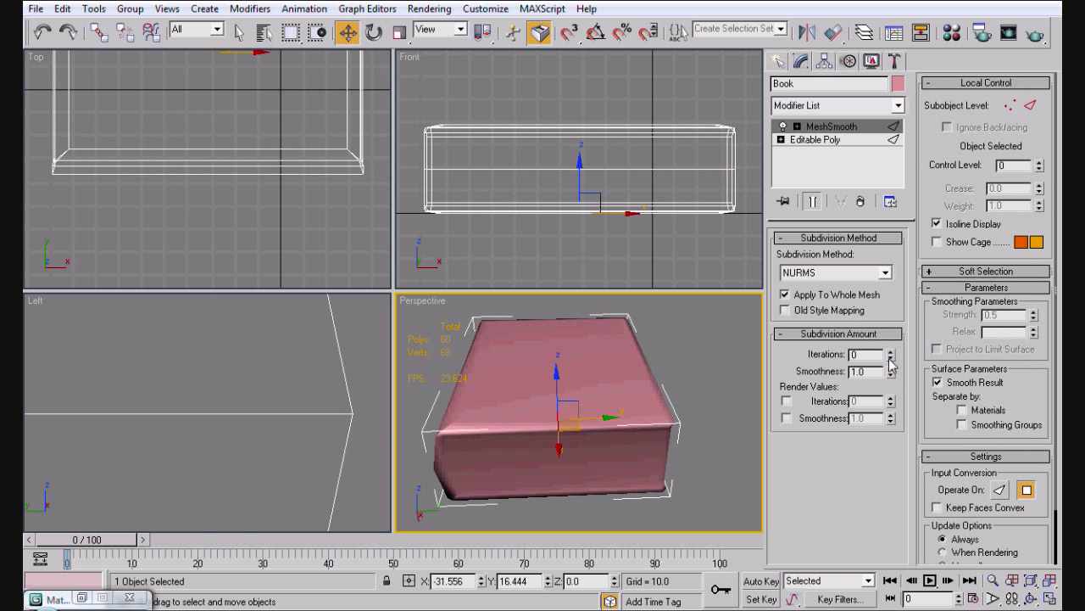
left_click(691, 374)
middle_click_drag(674, 412, 609, 365, "alt")
left_click(609, 365)
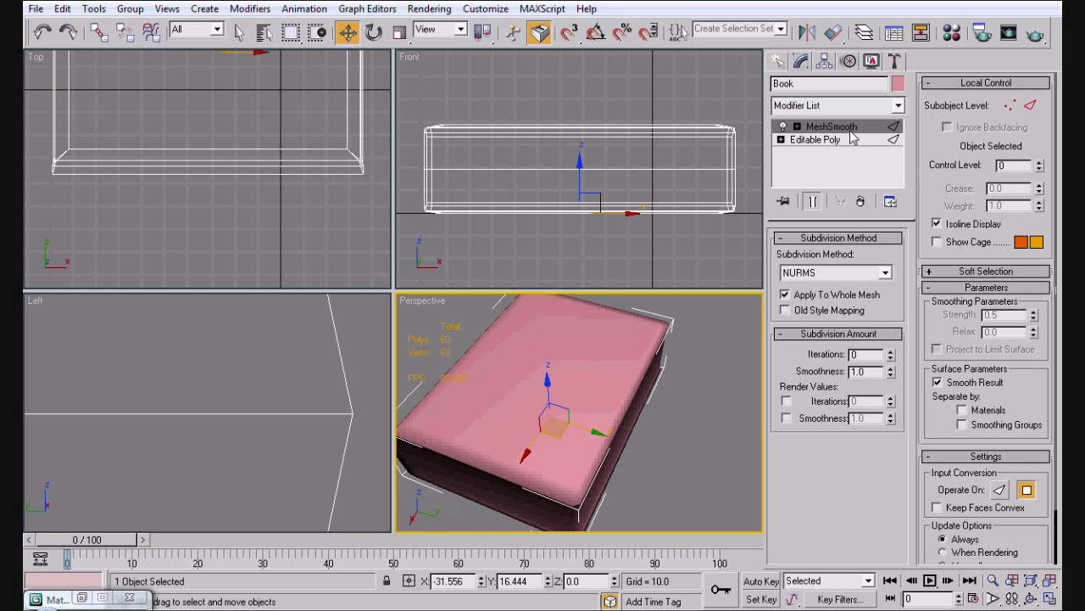
Step: Apply Unwrap UVW to the book and switch to its Face sub-object level
left_click(820, 108)
scroll(819, 108, "down", 20)
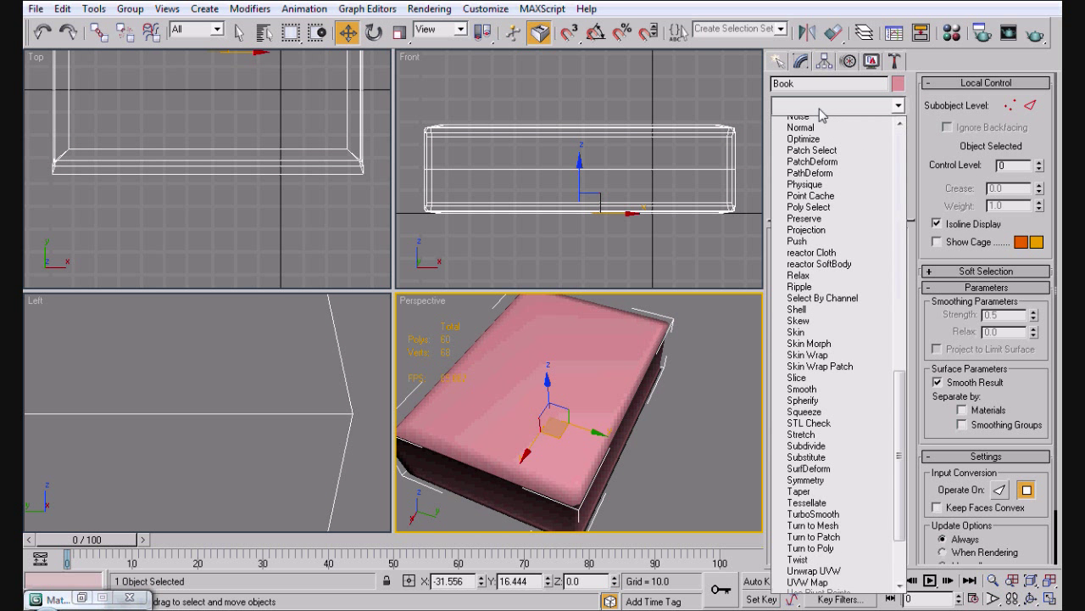
left_click(820, 109)
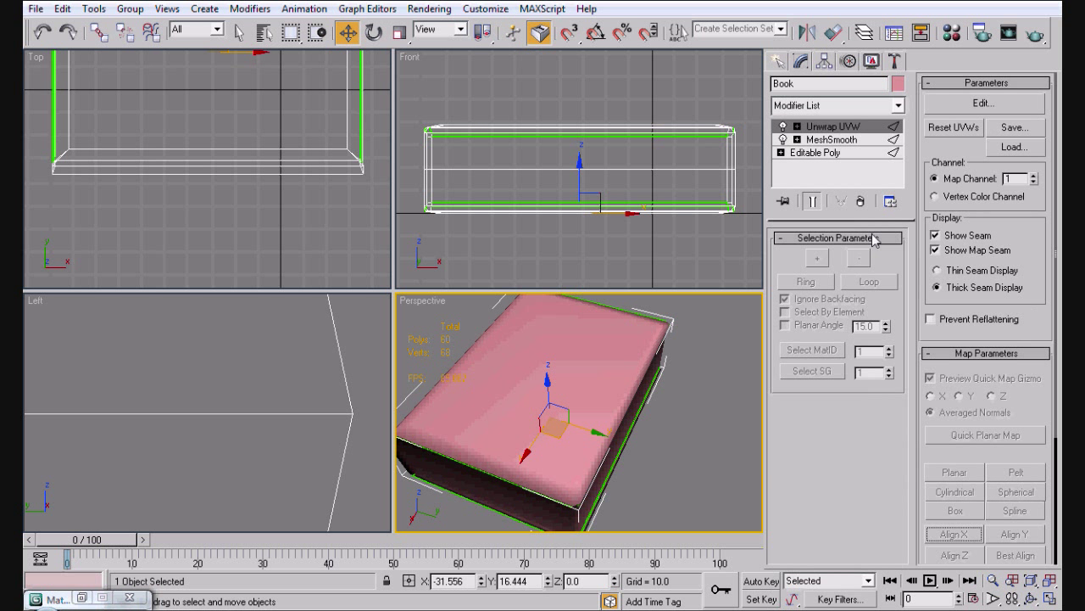
scroll(1028, 316, "down", 3)
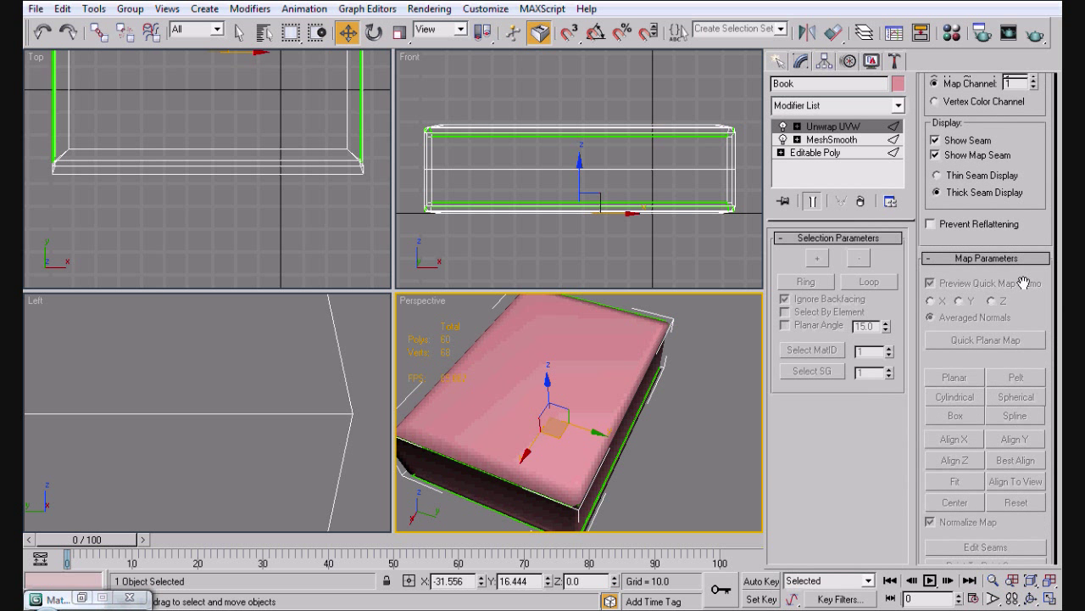
scroll(1028, 316, "up", 2)
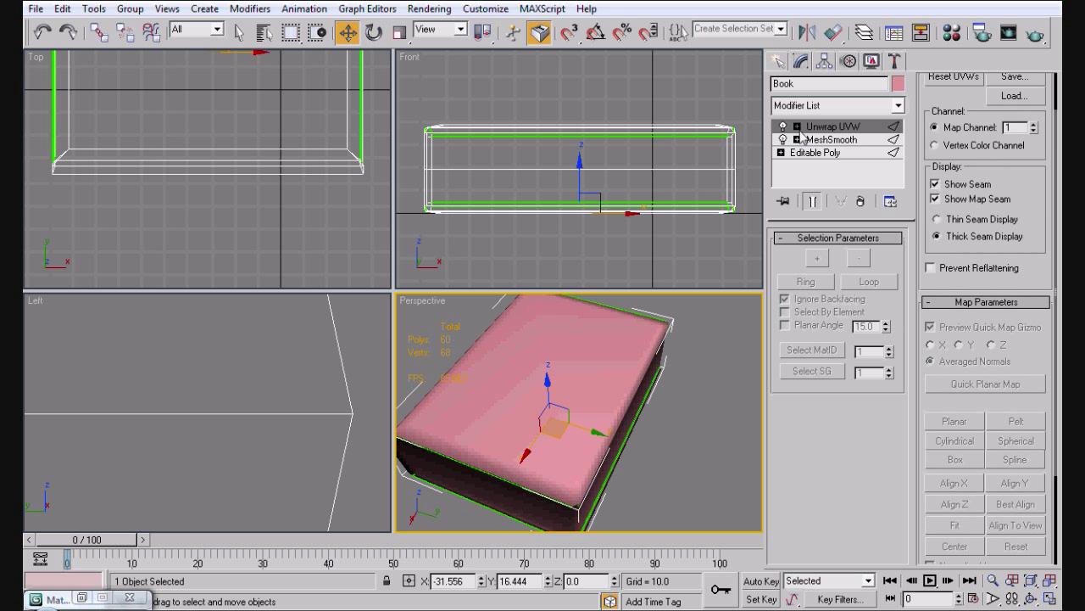
left_click(797, 126)
left_click(824, 165)
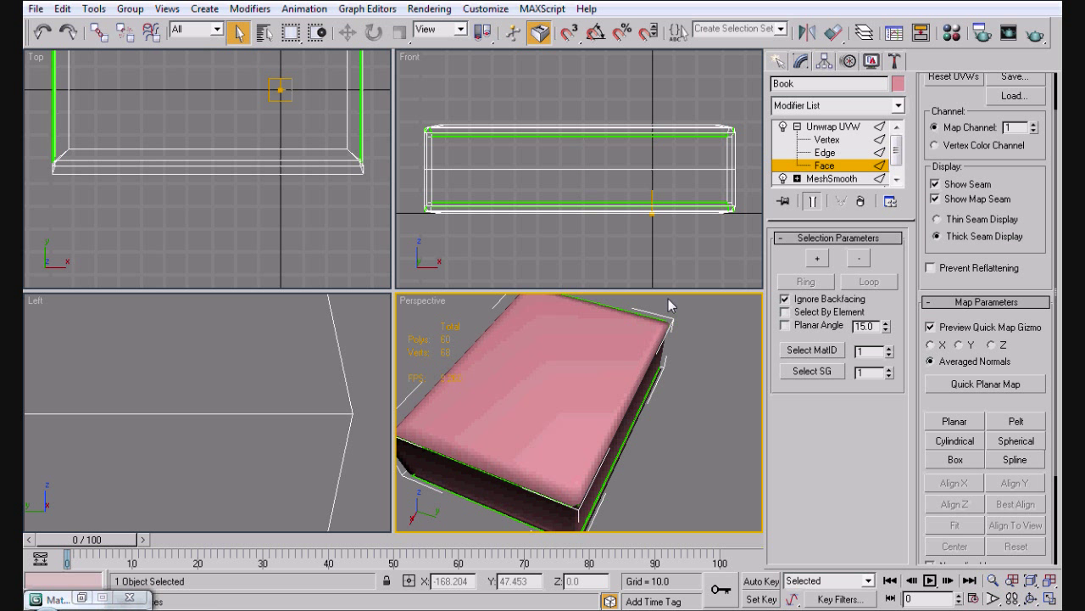
Step: Select all of the book's faces and apply Box mapping to them
middle_click_drag(676, 303, 735, 225, "alt")
left_click_drag(446, 94, 558, 232)
middle_click_drag(515, 452, 713, 419, "alt")
key("ctrl+a")
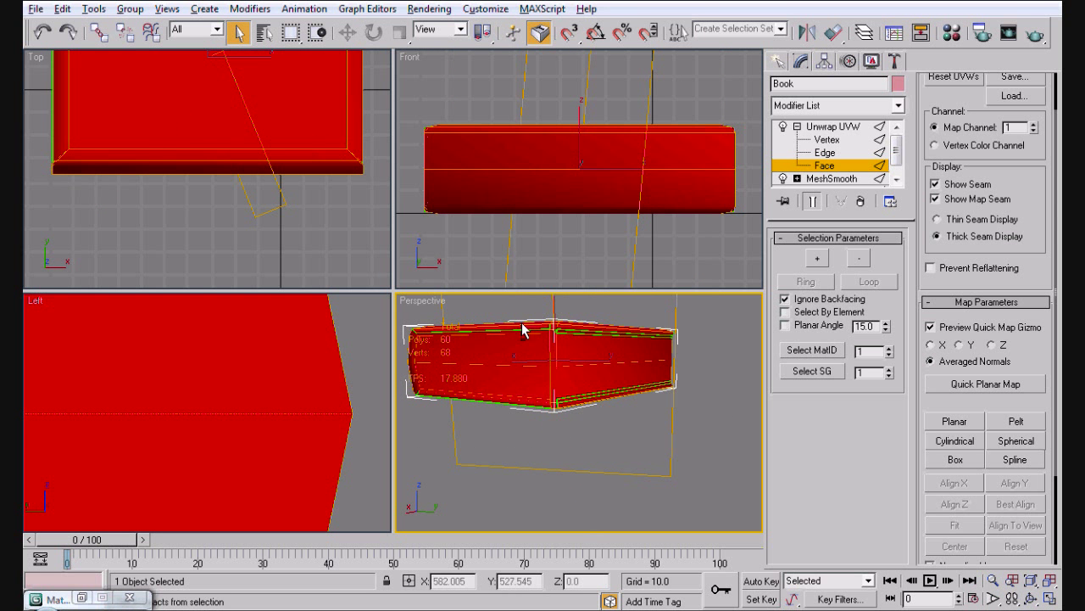
middle_click_drag(522, 330, 378, 335, "alt")
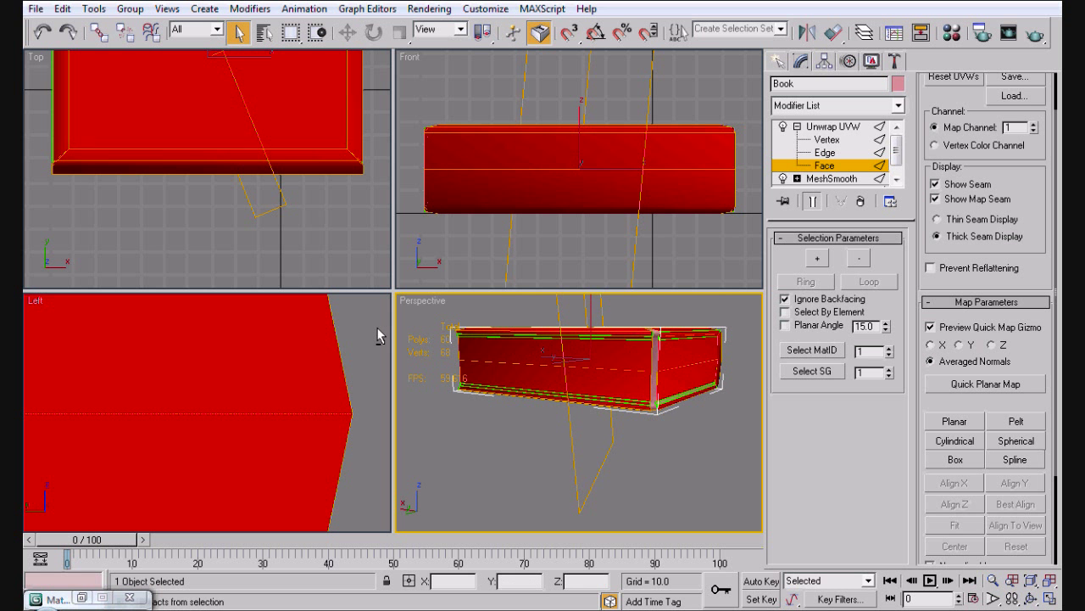
middle_click_drag(719, 355, 963, 386, "alt")
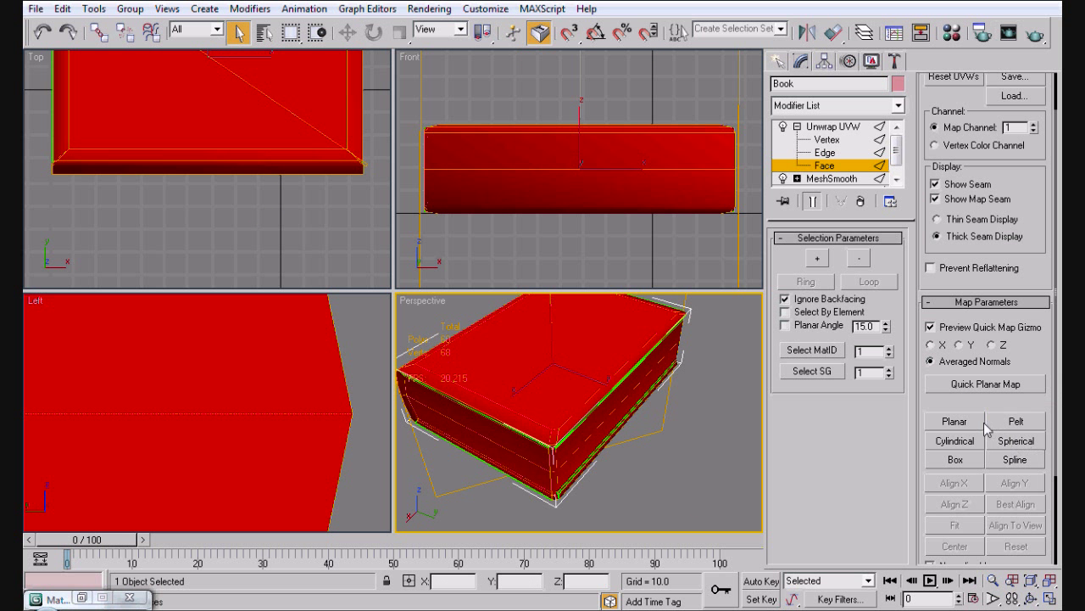
left_click(955, 459)
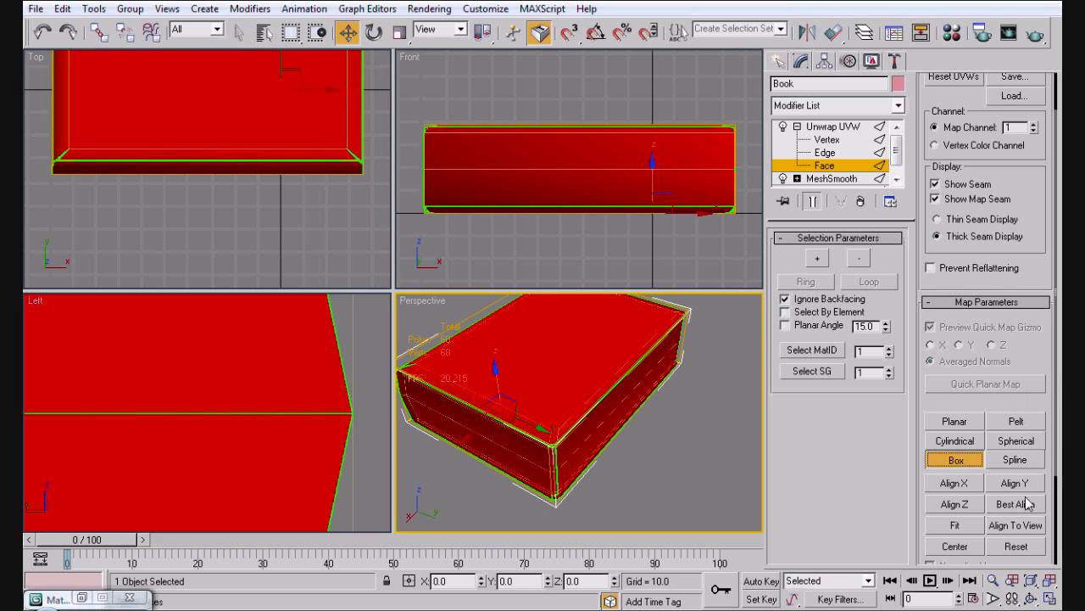
scroll(1037, 258, "up", 2)
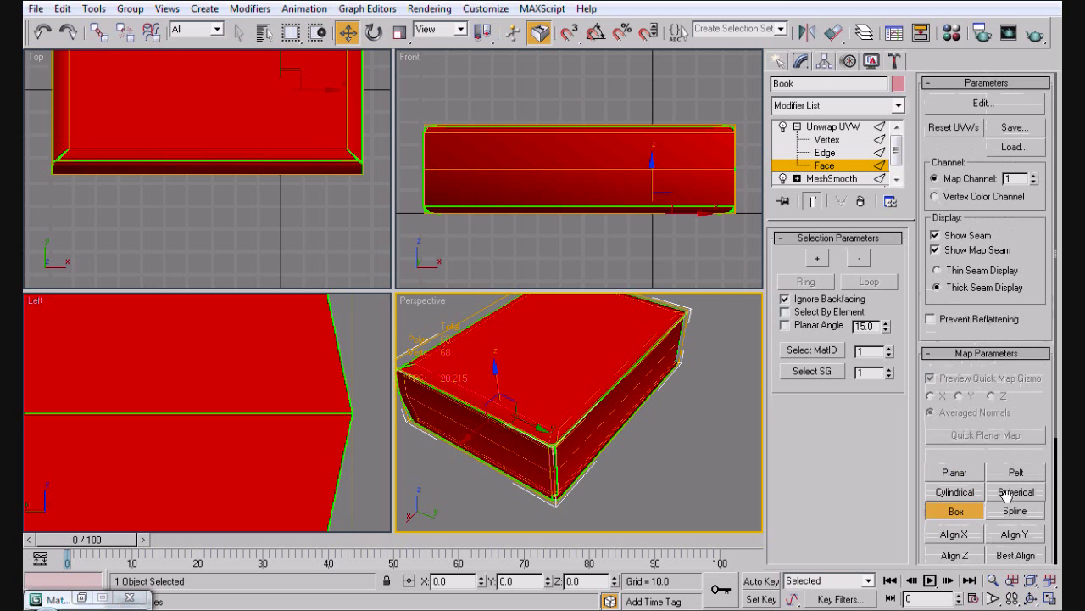
left_click(984, 102)
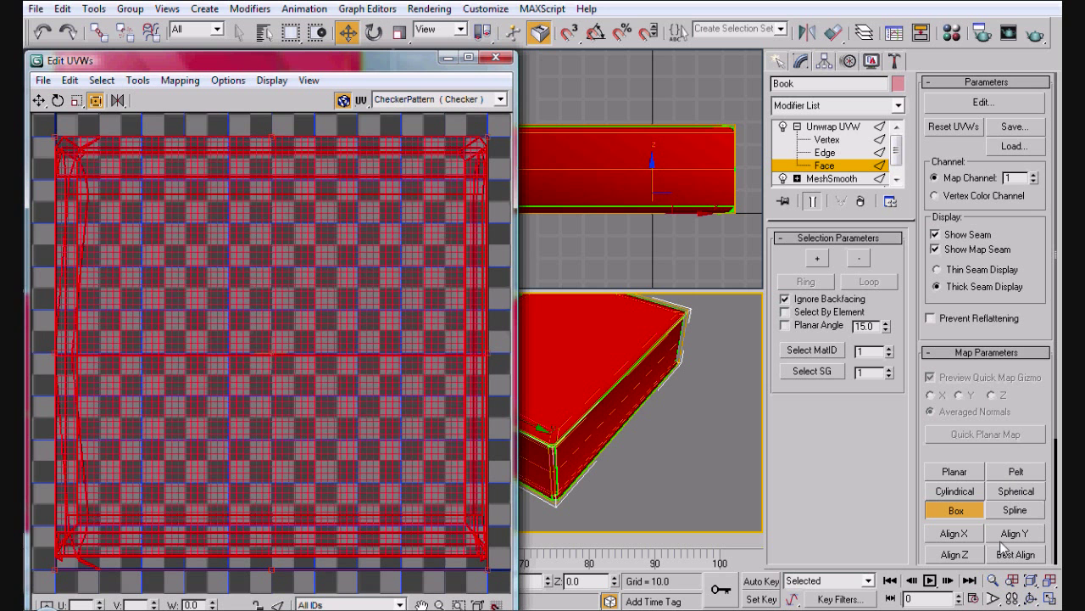
Step: Try X, Y and Z alignment on the box mapping, then settle on Best Align
left_click(954, 534)
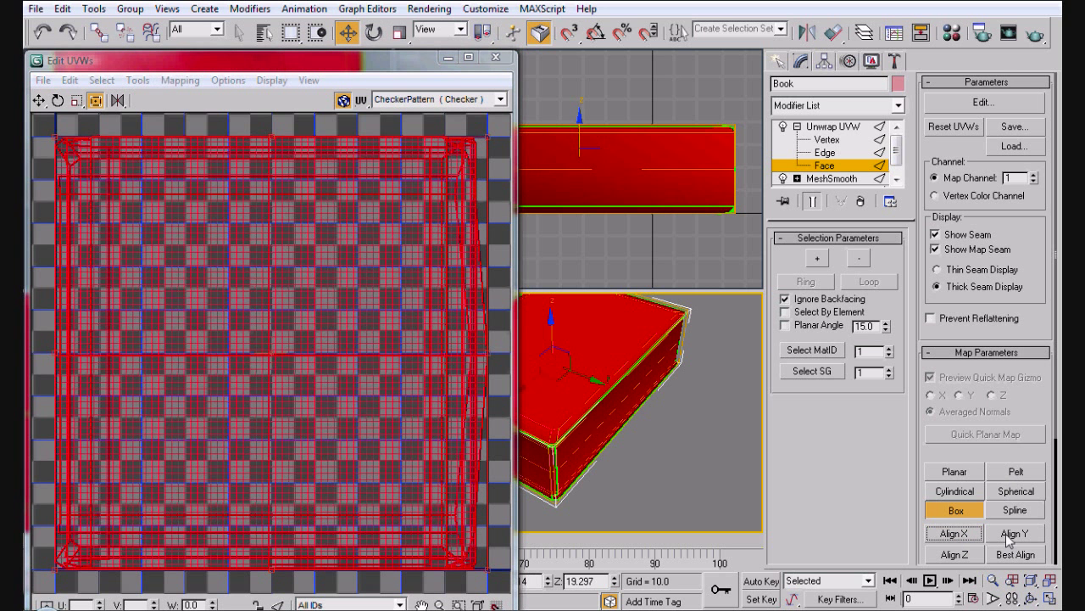
left_click(1008, 536)
left_click(969, 556)
left_click(1015, 554)
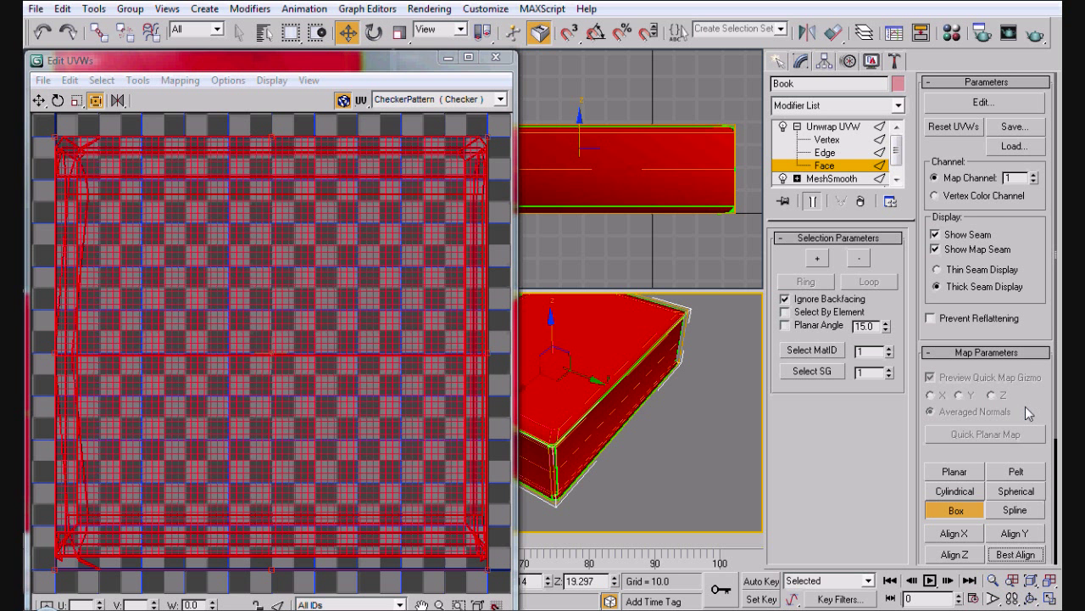
scroll(1025, 408, "down", 2)
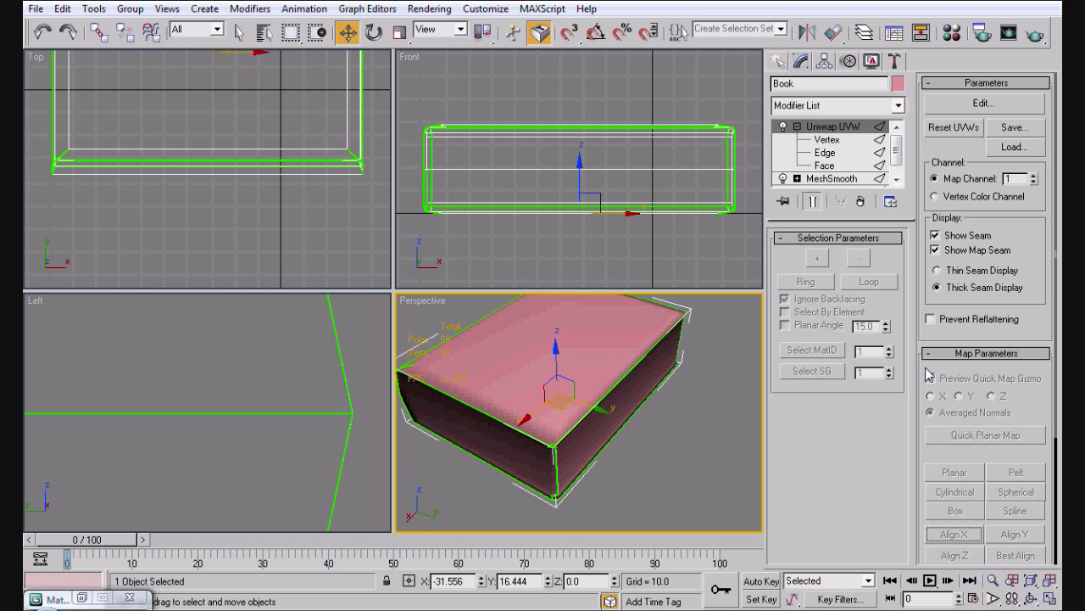
left_click(981, 102)
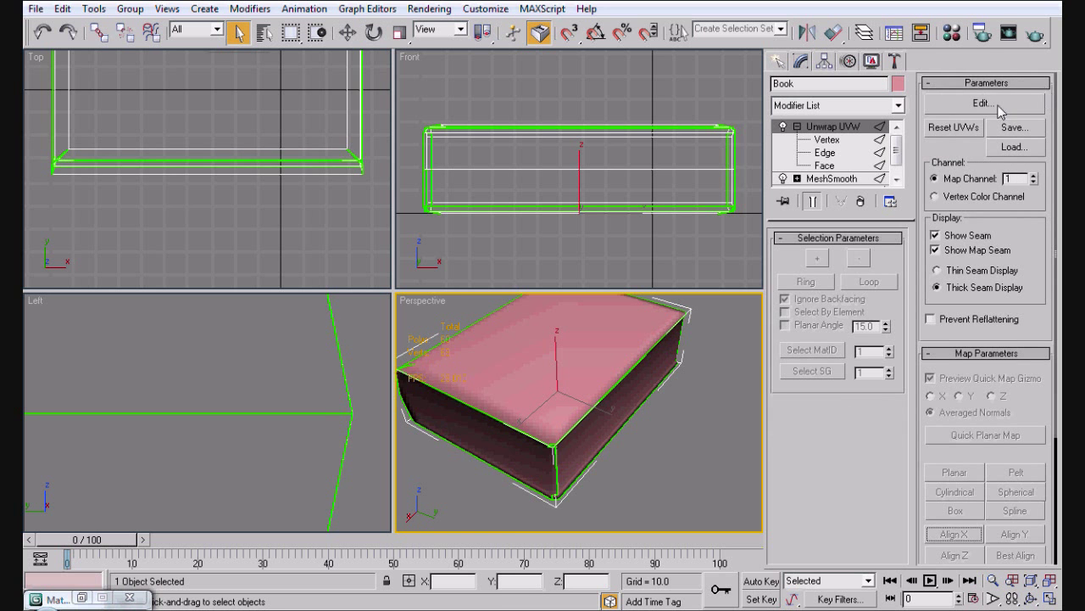
Step: Apply Box normal mapping to all book faces in Edit UVWs, then deselect and frame the clusters
left_click(996, 103)
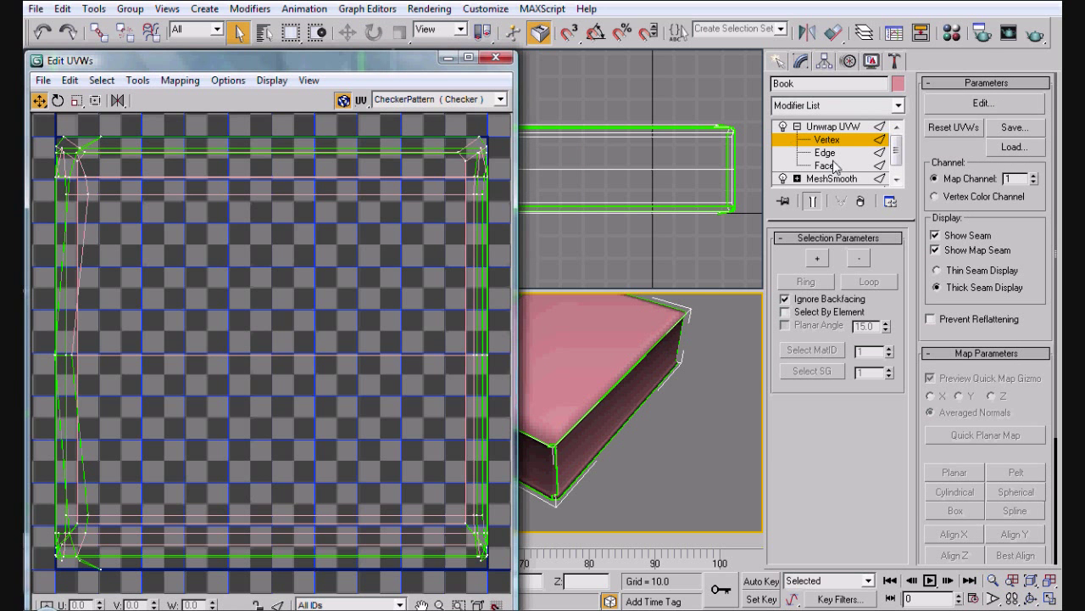
left_click(825, 165)
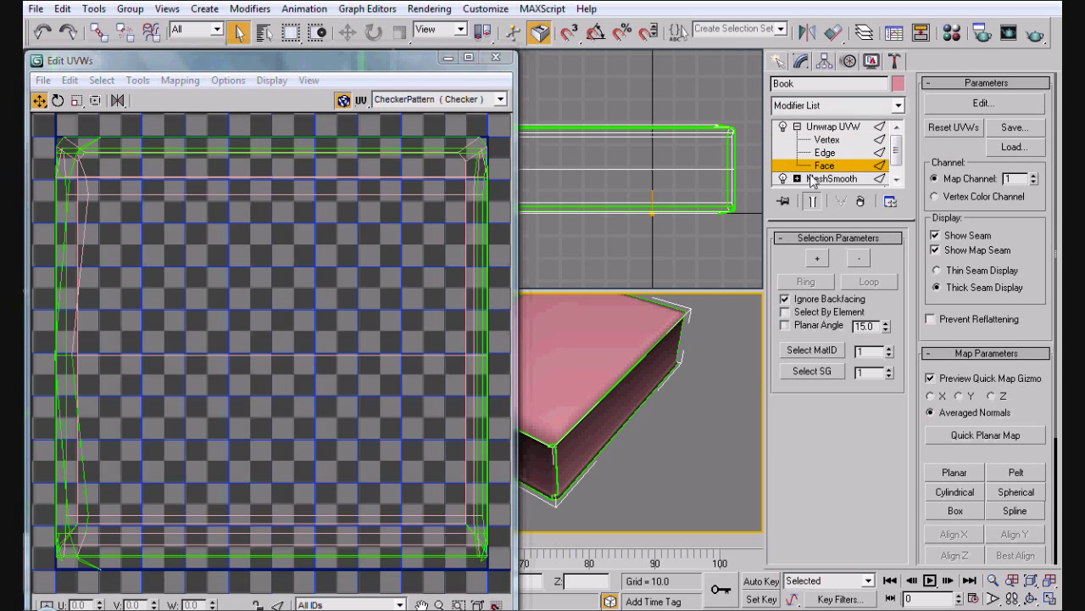
left_click(180, 81)
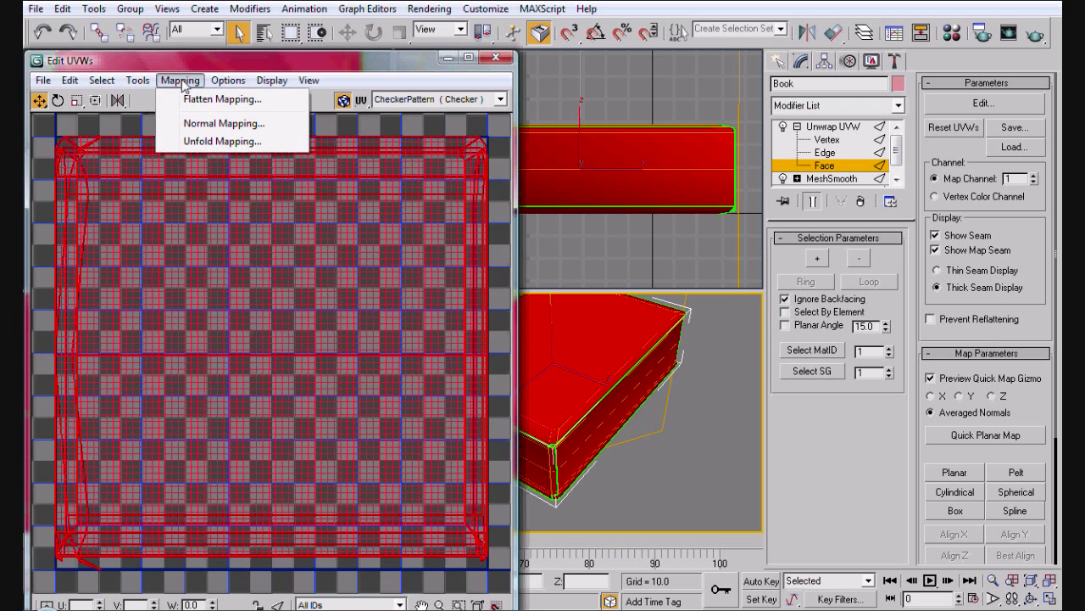
left_click(205, 124)
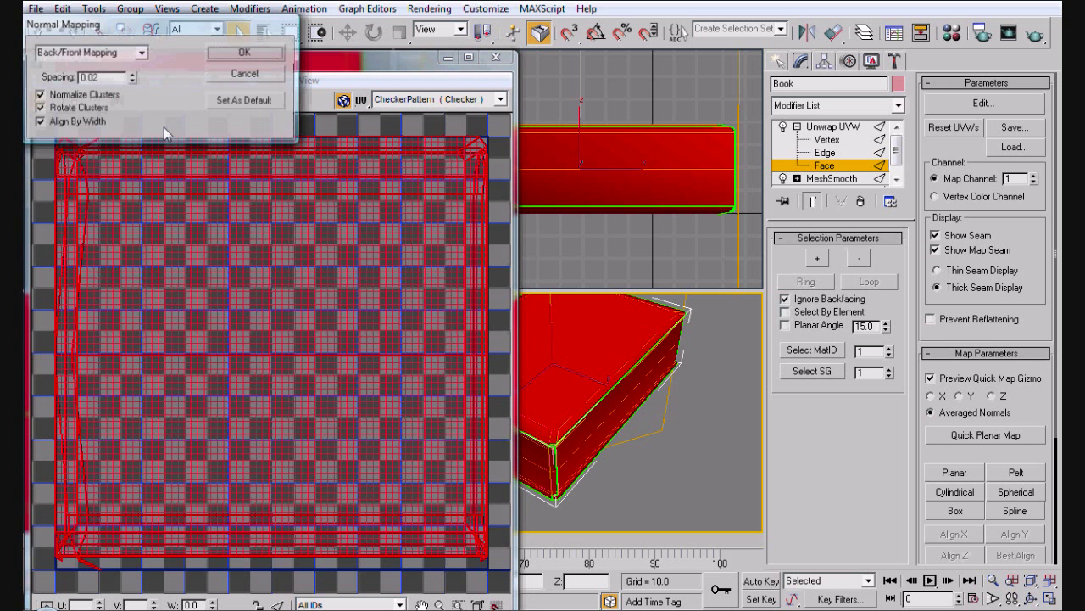
left_click(136, 53)
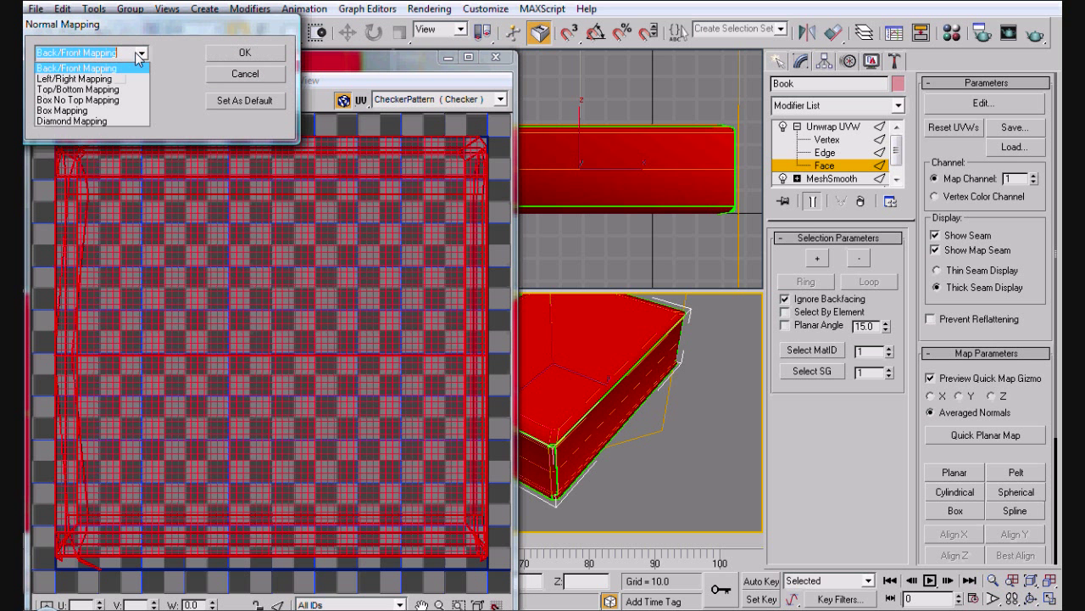
left_click(118, 110)
left_click(244, 52)
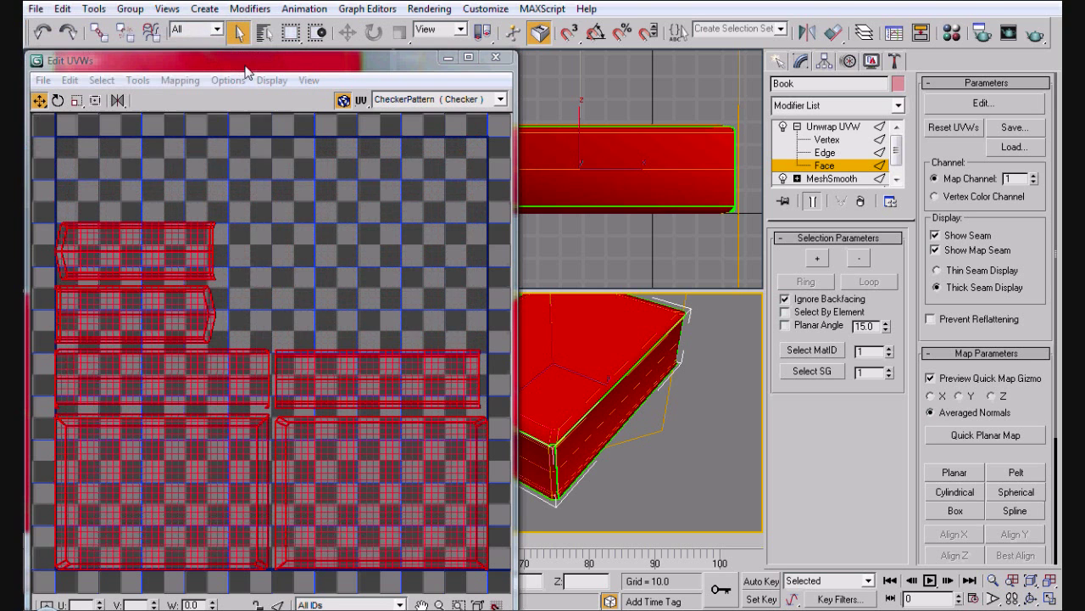
left_click(300, 245)
middle_click_drag(328, 264, 311, 233)
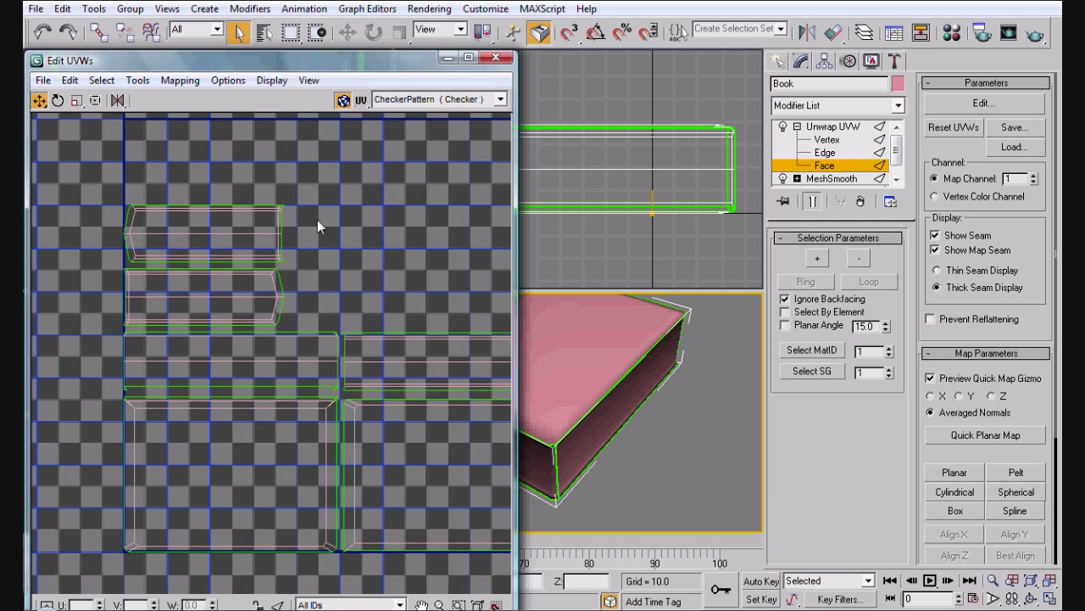
middle_click_drag(329, 240, 281, 225)
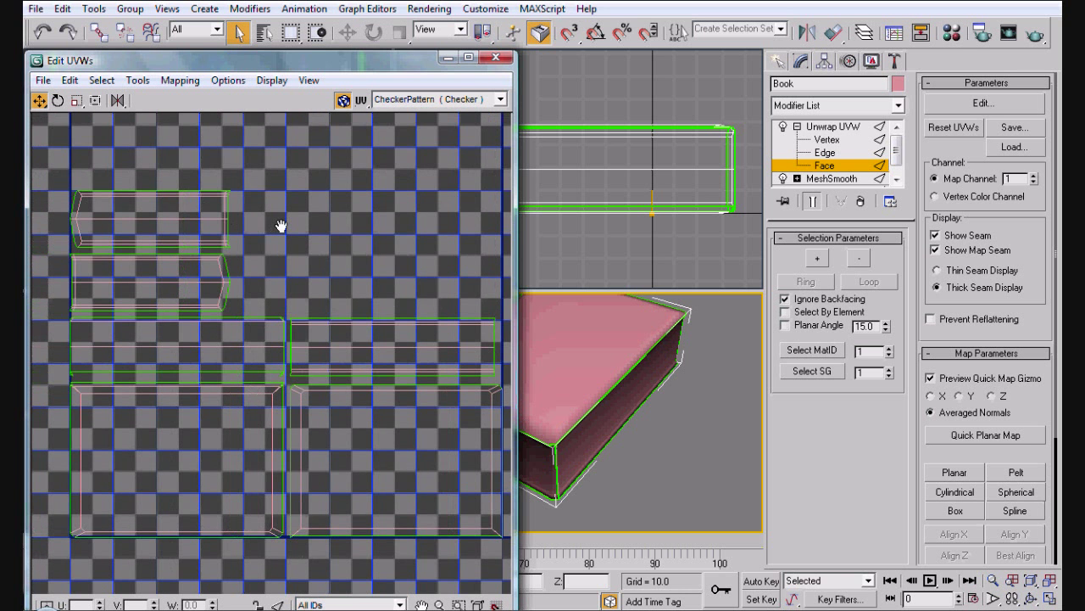
left_click(471, 100)
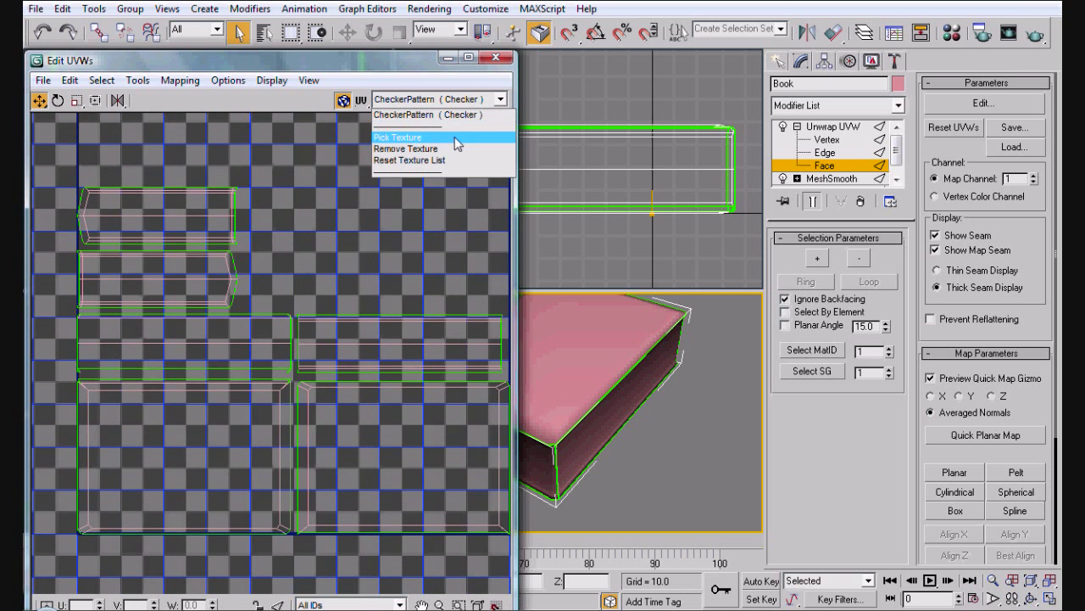
Step: Remove the checker background texture from the Edit UVWs view, leaving a plain grid
left_click(454, 147)
middle_click_drag(313, 211, 274, 211)
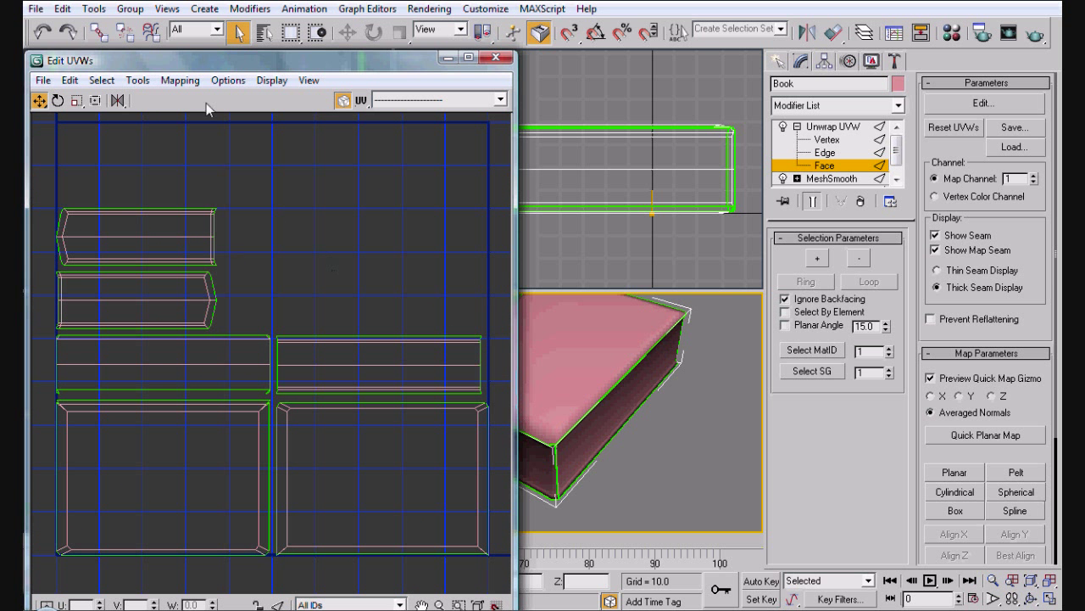
left_click(101, 80)
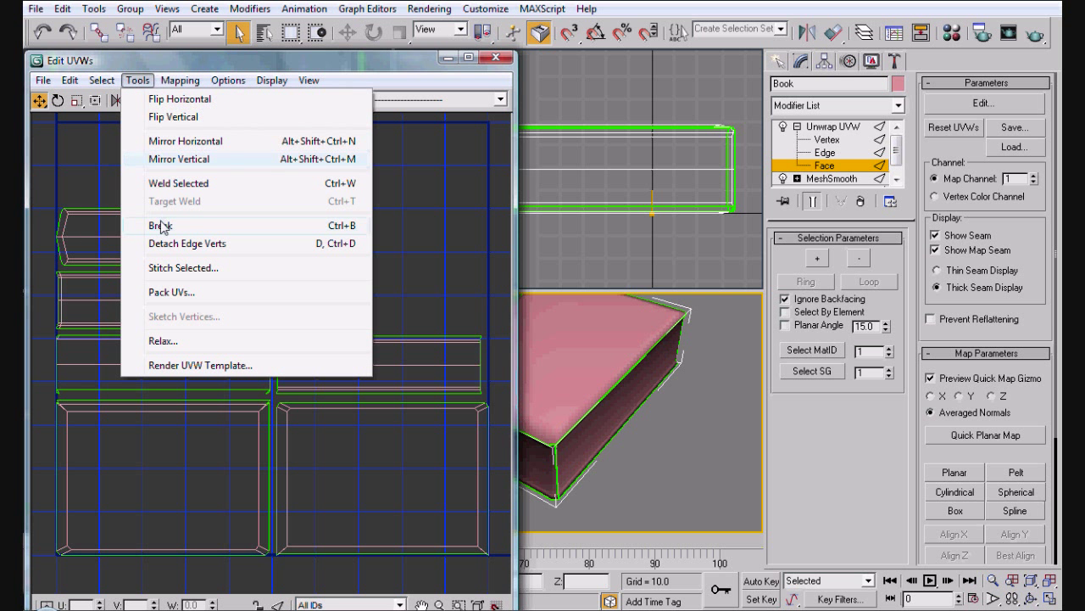
Step: Render a 1024×1024 UV template image of the book and start saving it
left_click(186, 364)
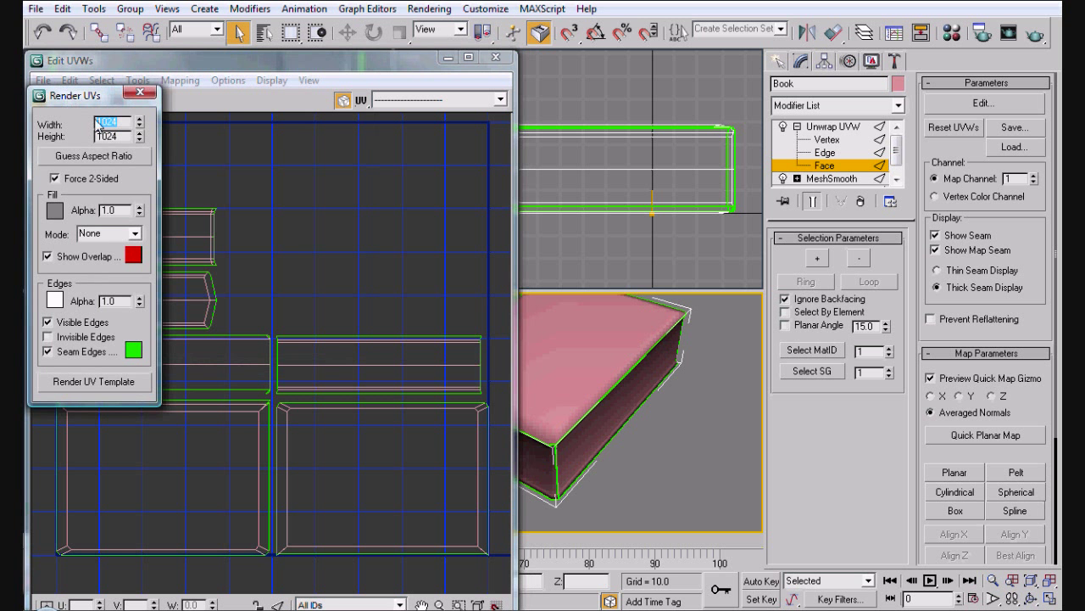
left_click_drag(108, 101, 267, 116)
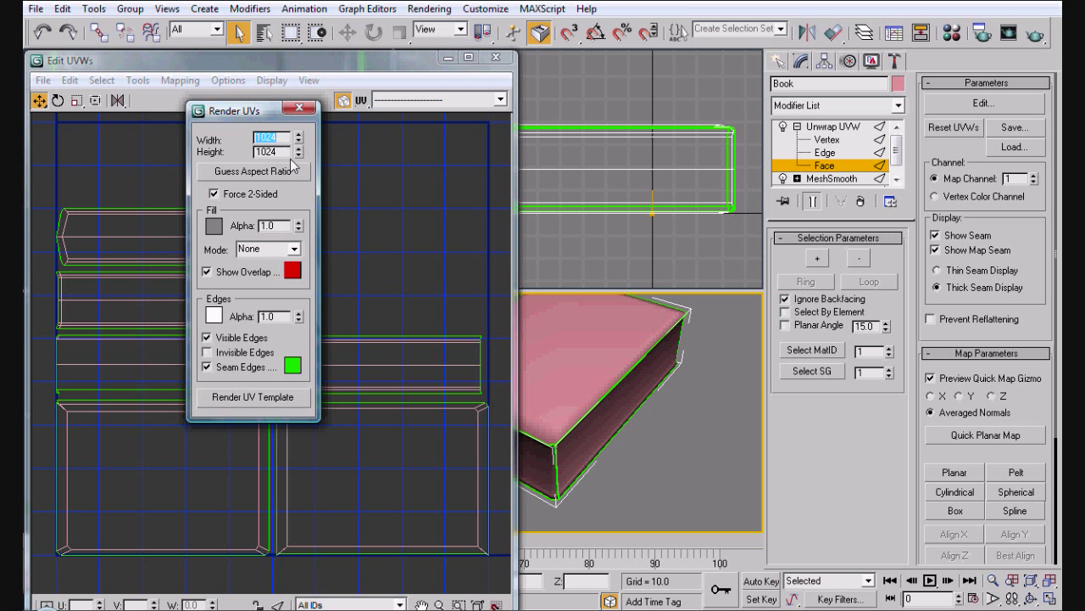
left_click(288, 396)
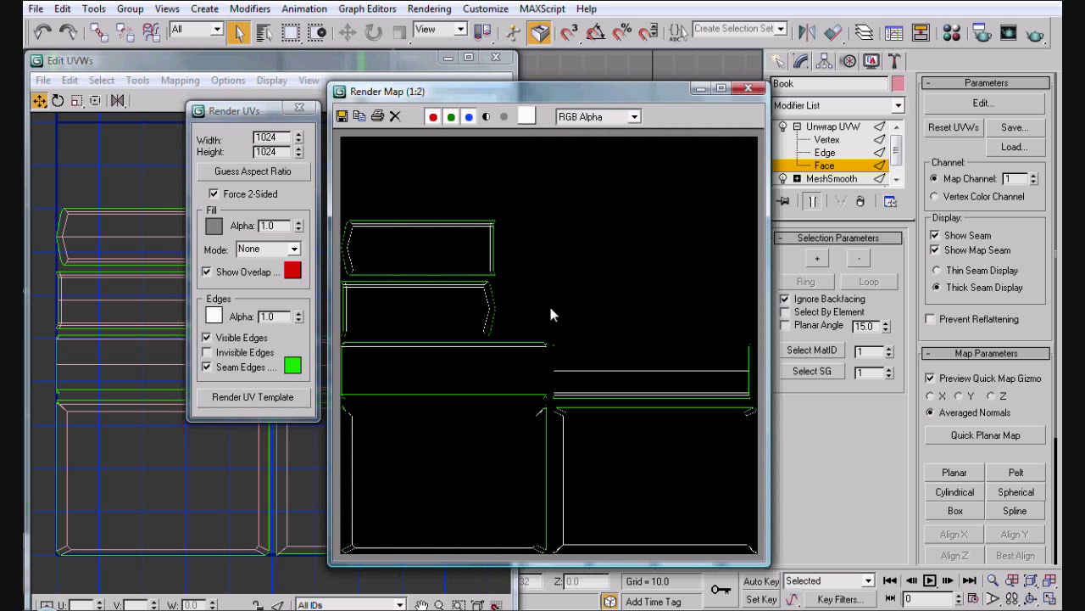
left_click(343, 117)
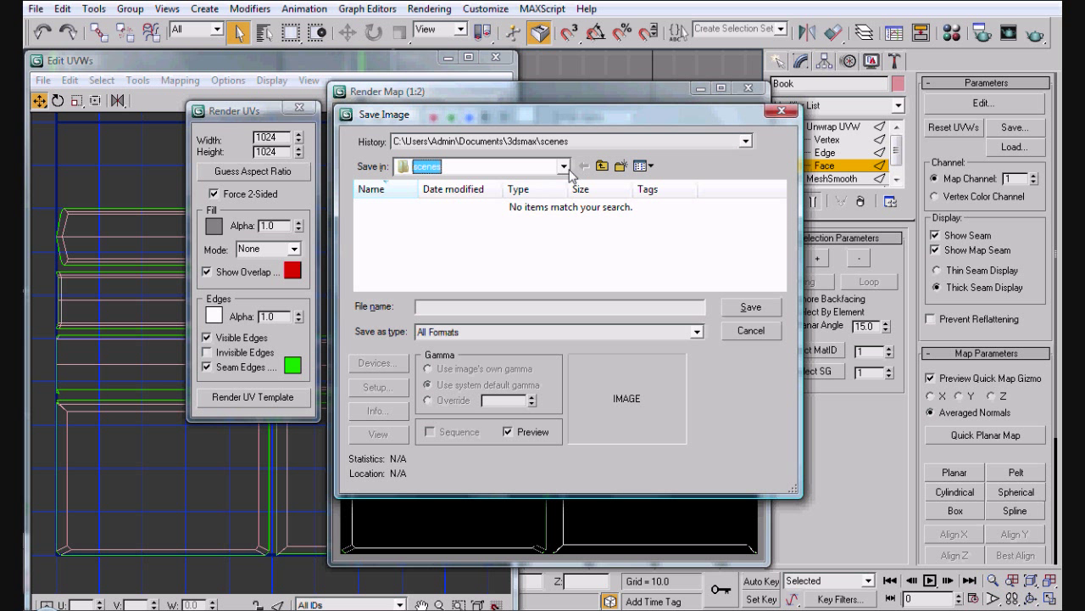
Step: Save the template to the Desktop as book.jpg at quality 100, overwriting the old file
left_click(563, 166)
left_click(424, 179)
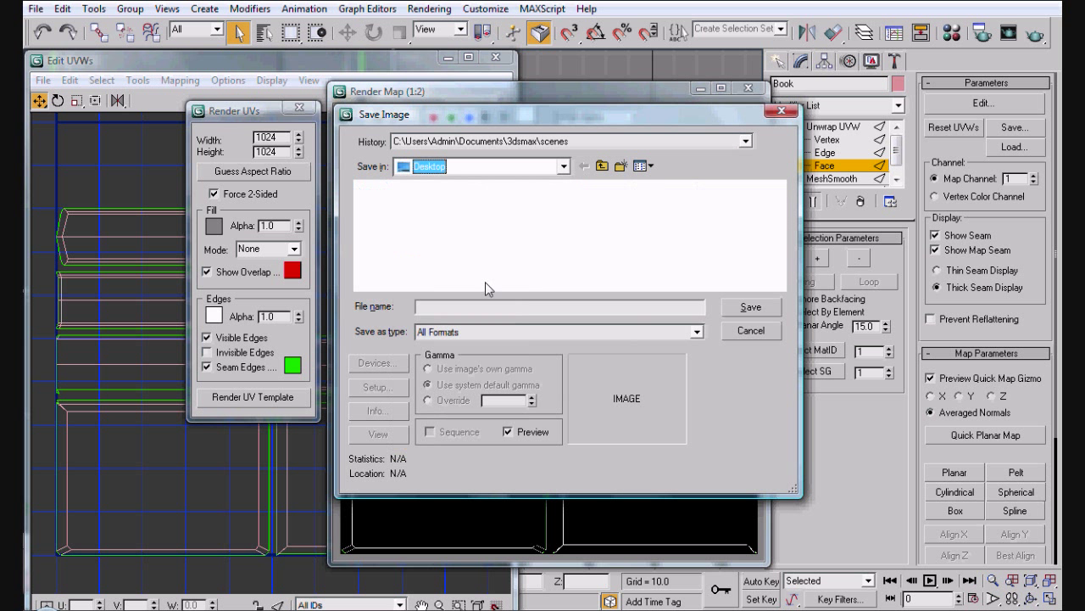
left_click(659, 238)
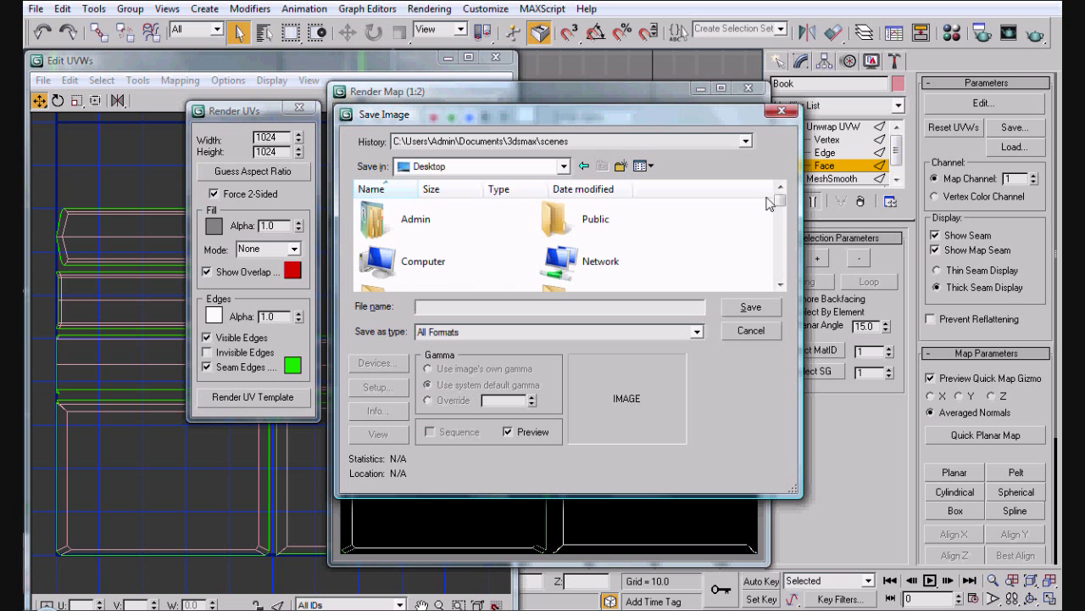
left_click_drag(779, 207, 781, 241)
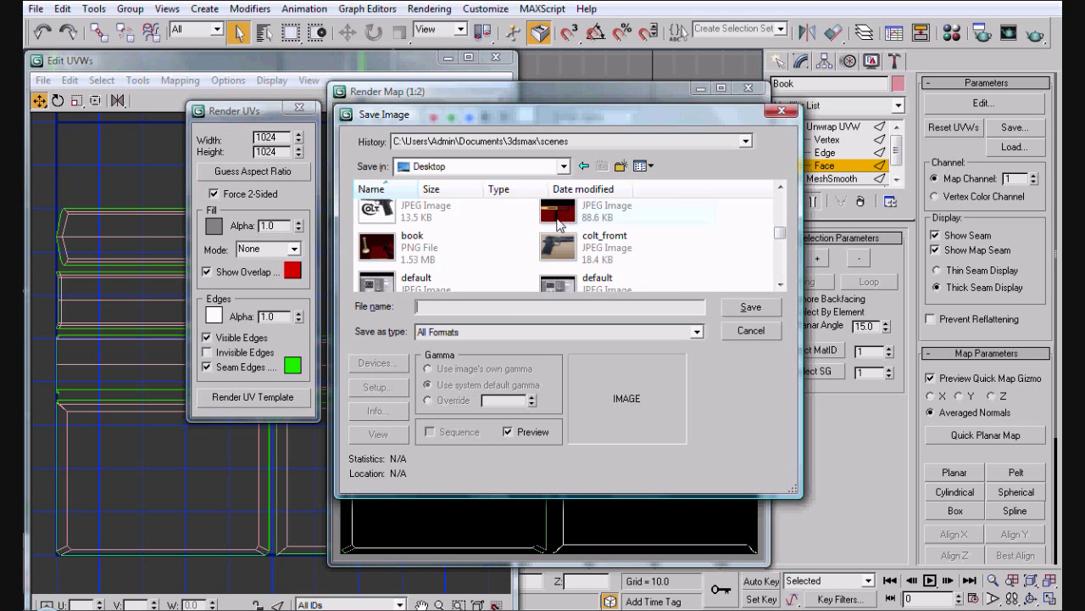
left_click(558, 219)
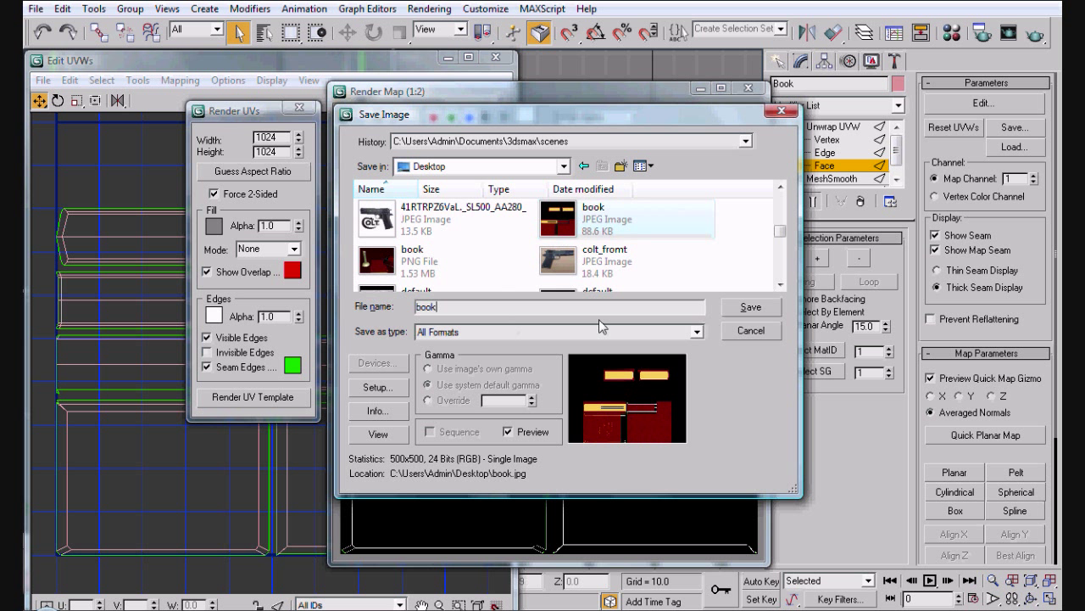
left_click(750, 307)
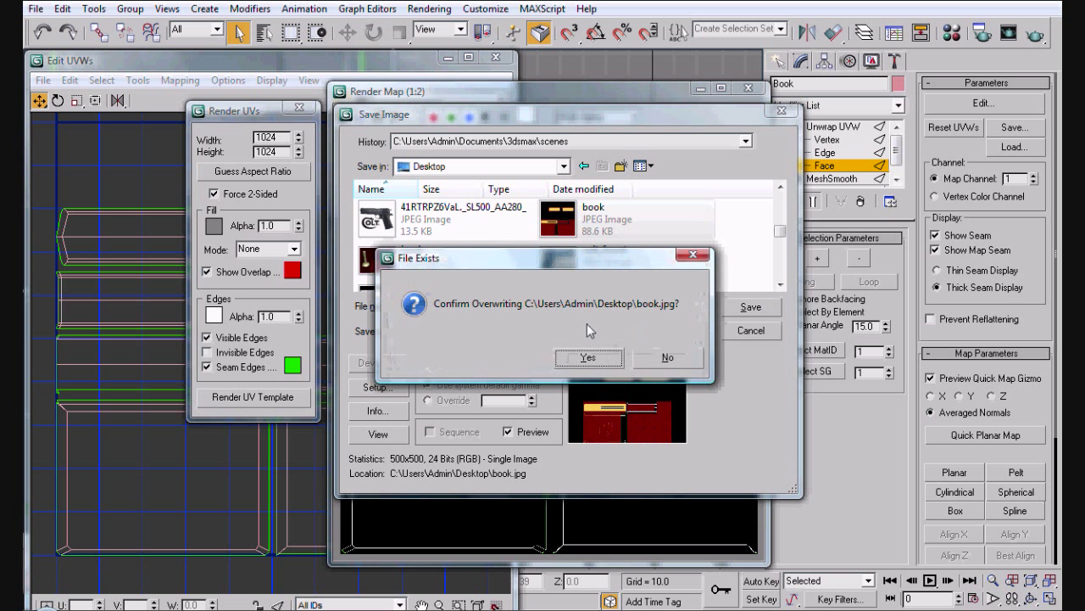
left_click(584, 359)
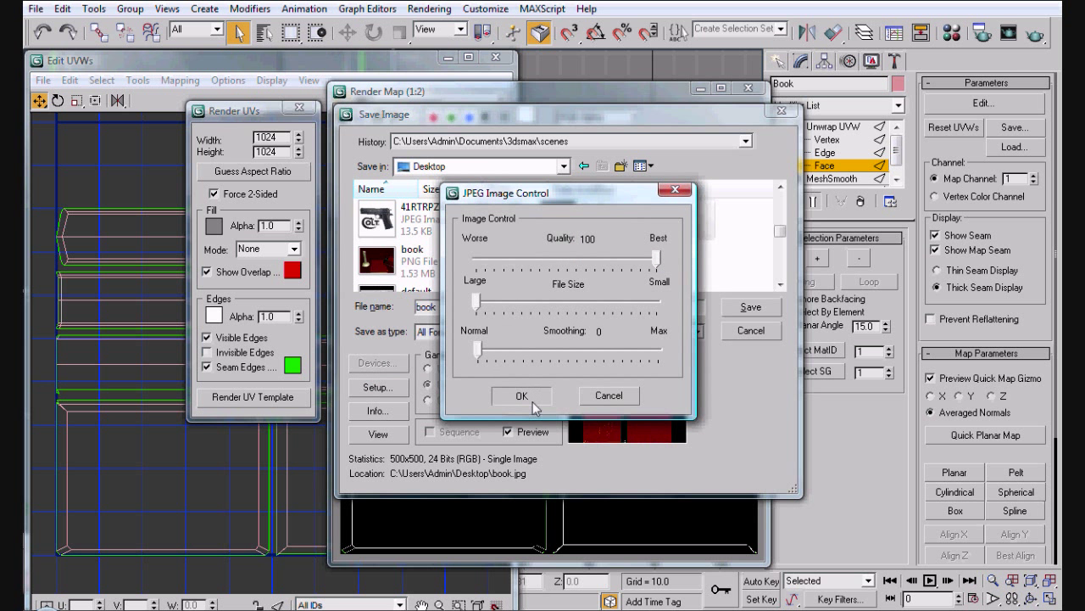
left_click(531, 397)
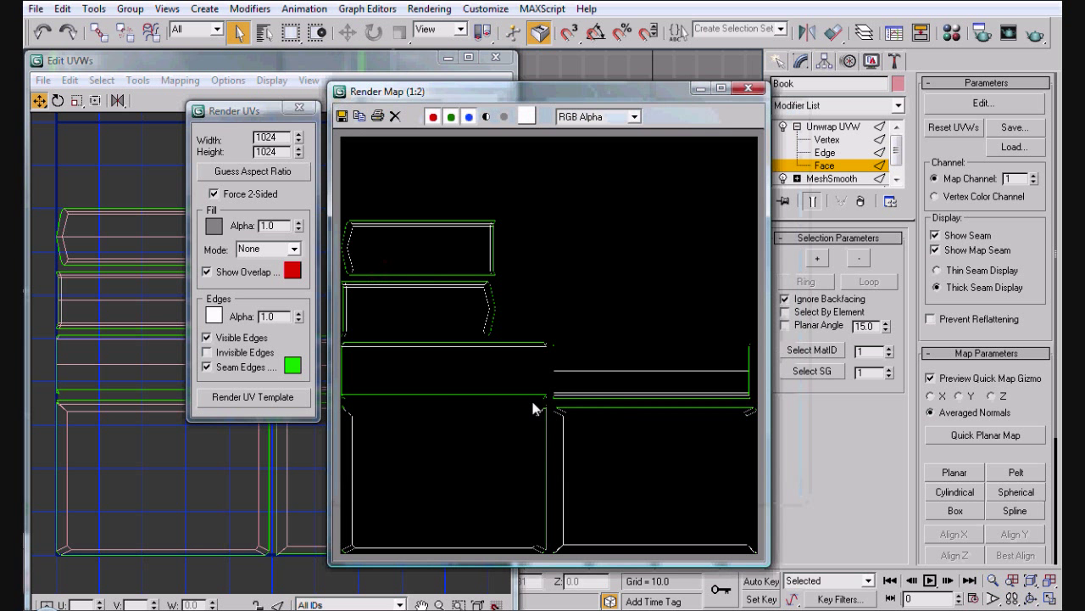
left_click(697, 92)
Step: Assign the 01 - Default material to the Book and show its book.jpg map in the viewport
left_click(447, 58)
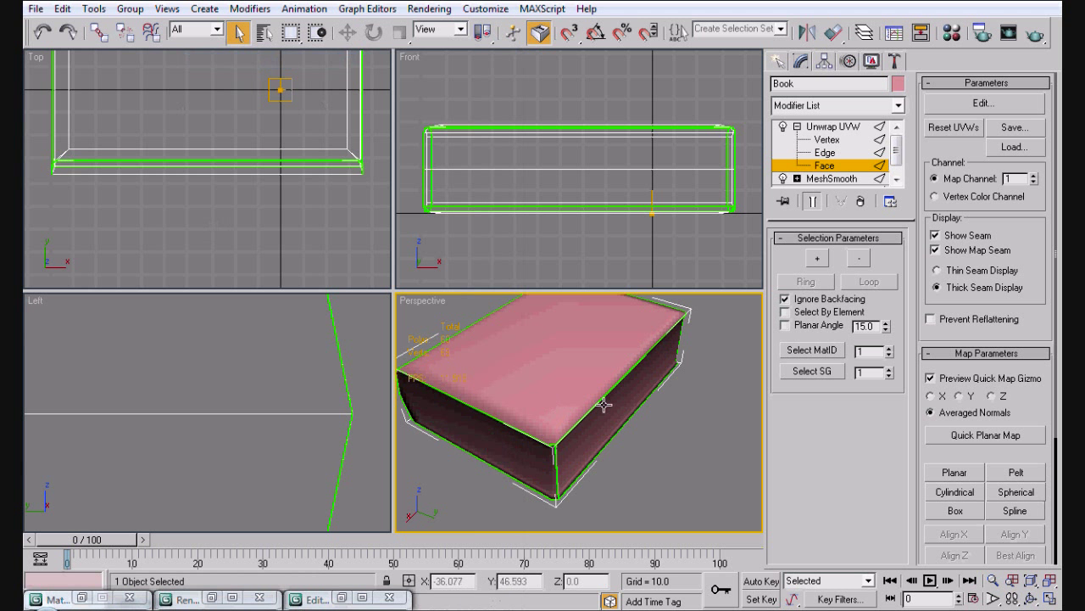
key("m")
left_click(139, 161)
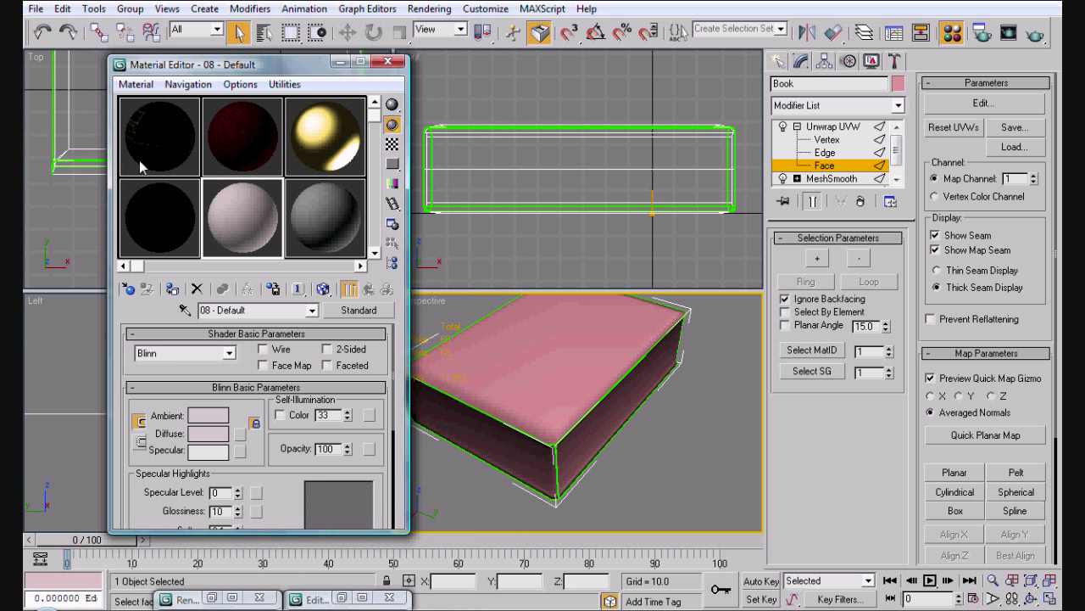
scroll(271, 439, "down", 5)
scroll(339, 375, "up", 2)
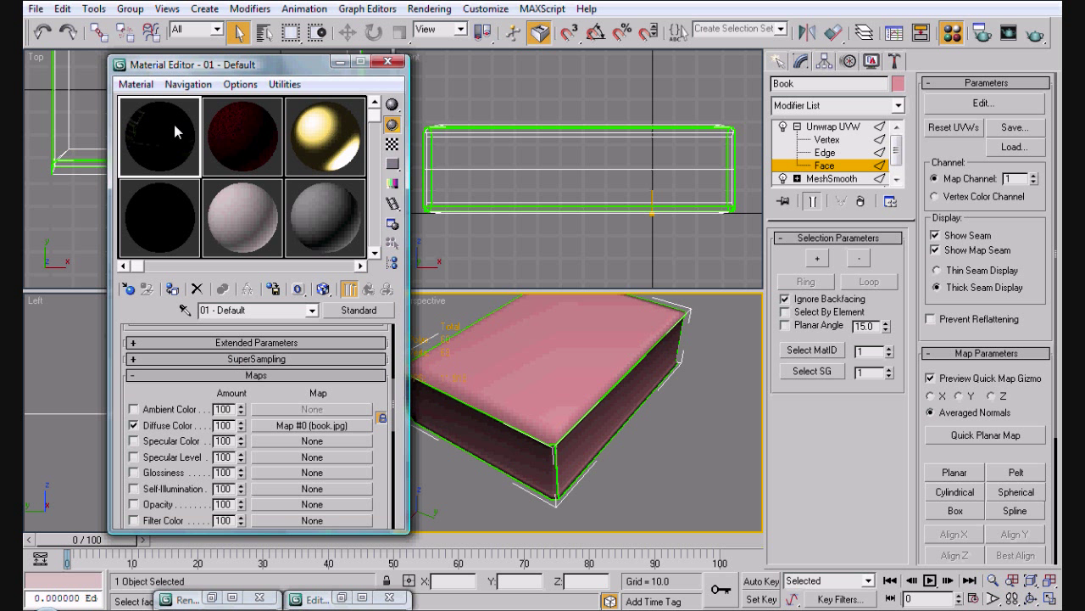
left_click(172, 289)
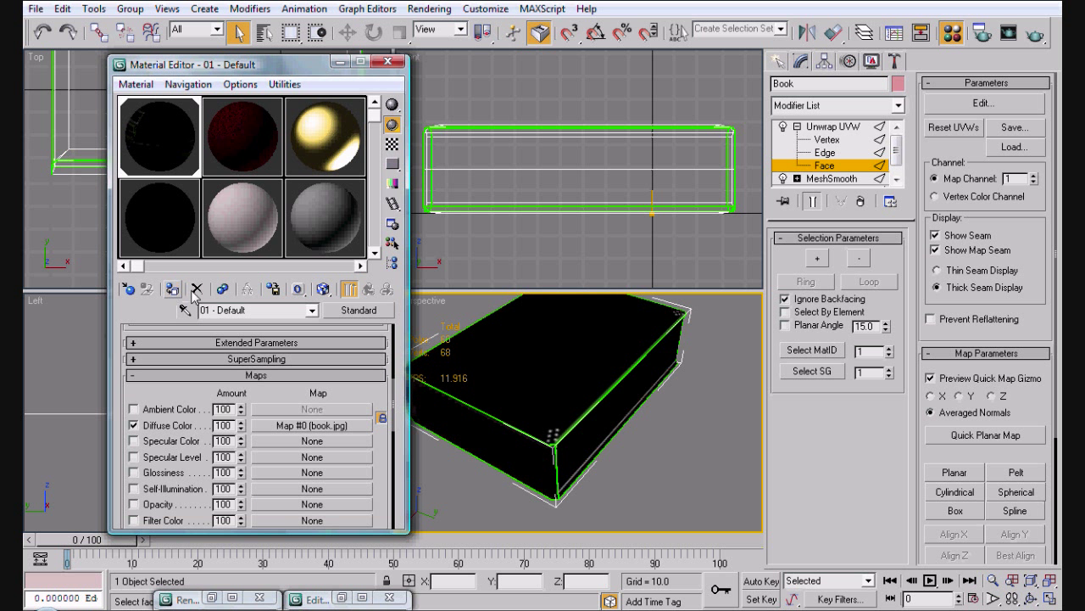
left_click(323, 289)
middle_click_drag(496, 382, 666, 398, "alt")
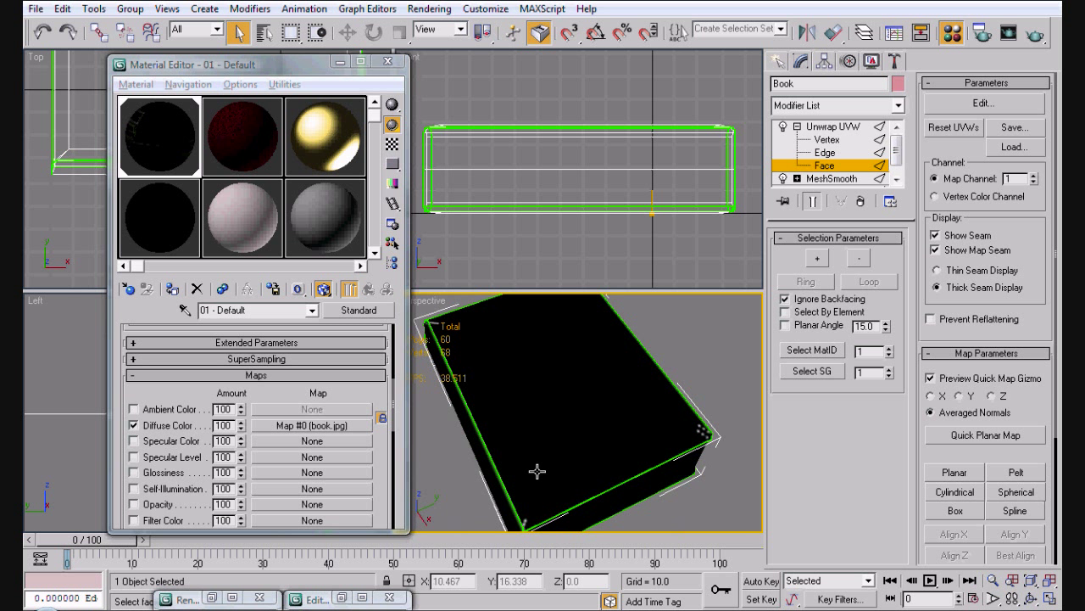